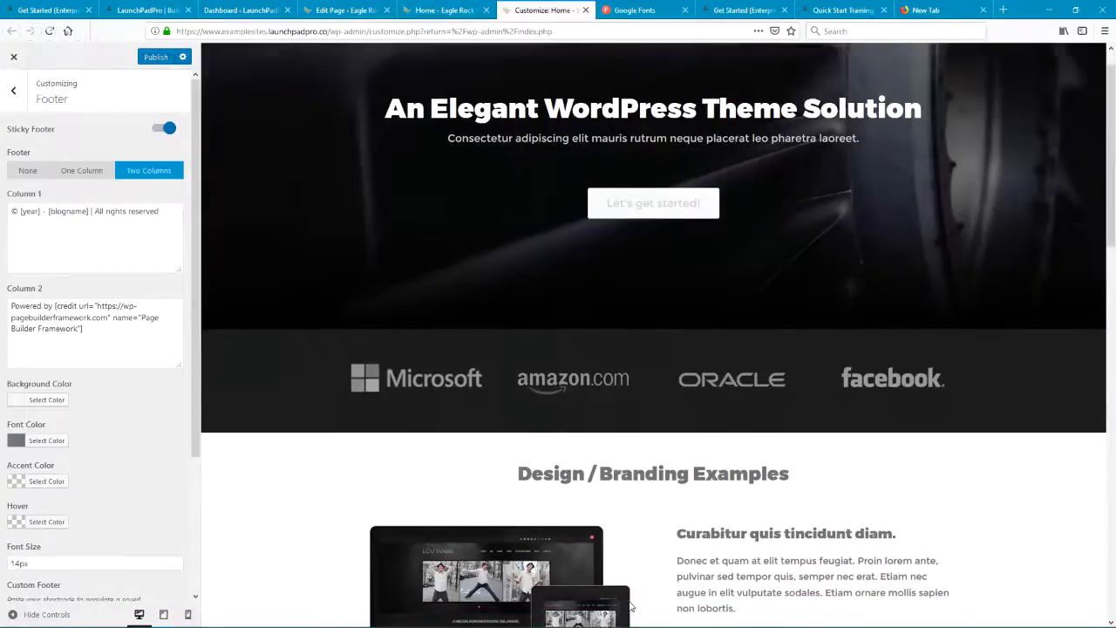
Step: Turn off Sticky Footer and check the footer at the end of the page preview
left_click(162, 128)
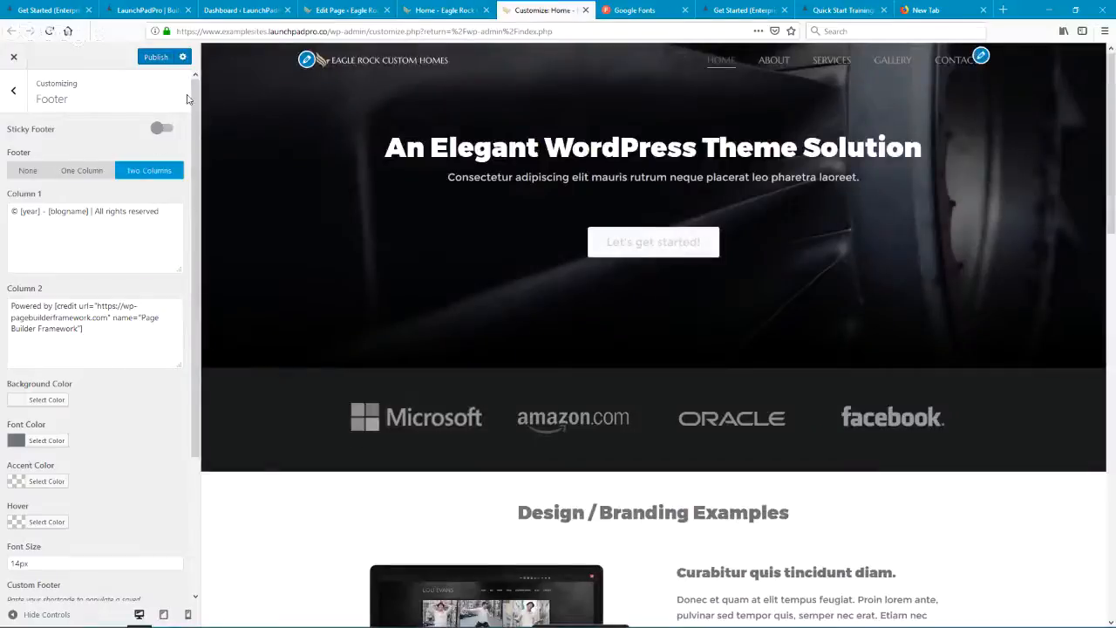
left_click(163, 128)
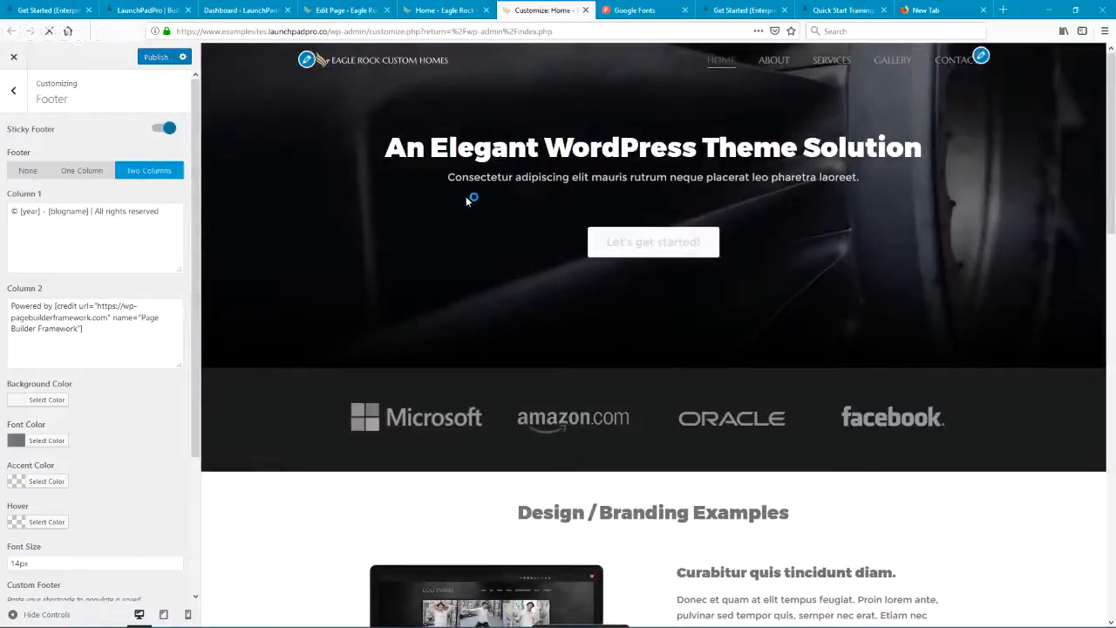
scroll(565, 217, "down", 5)
scroll(793, 218, "down", 10)
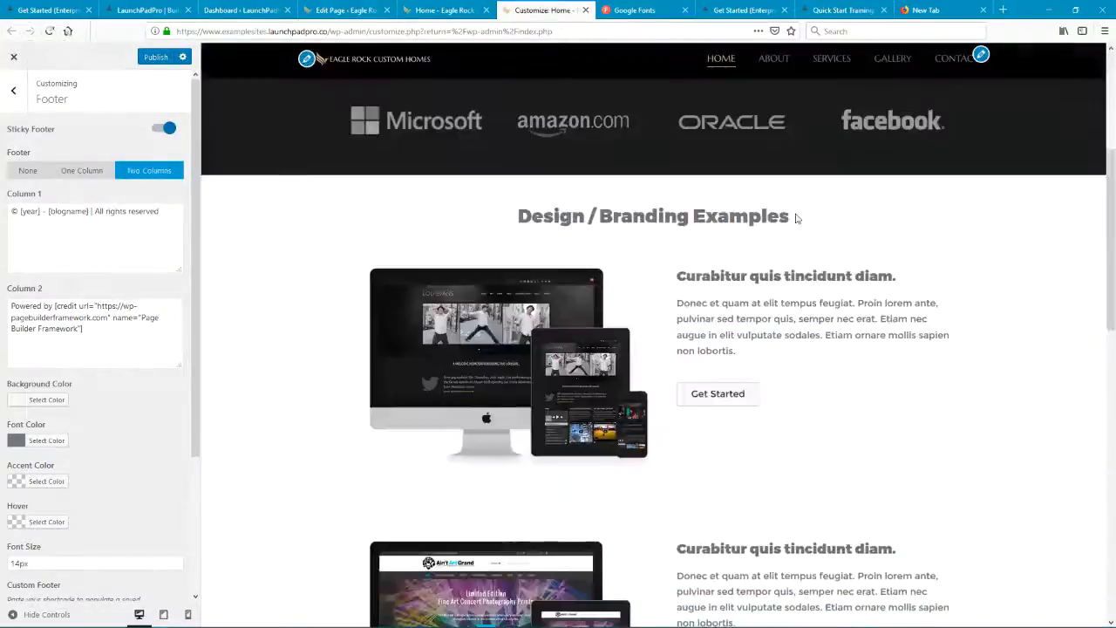
scroll(801, 218, "down", 3)
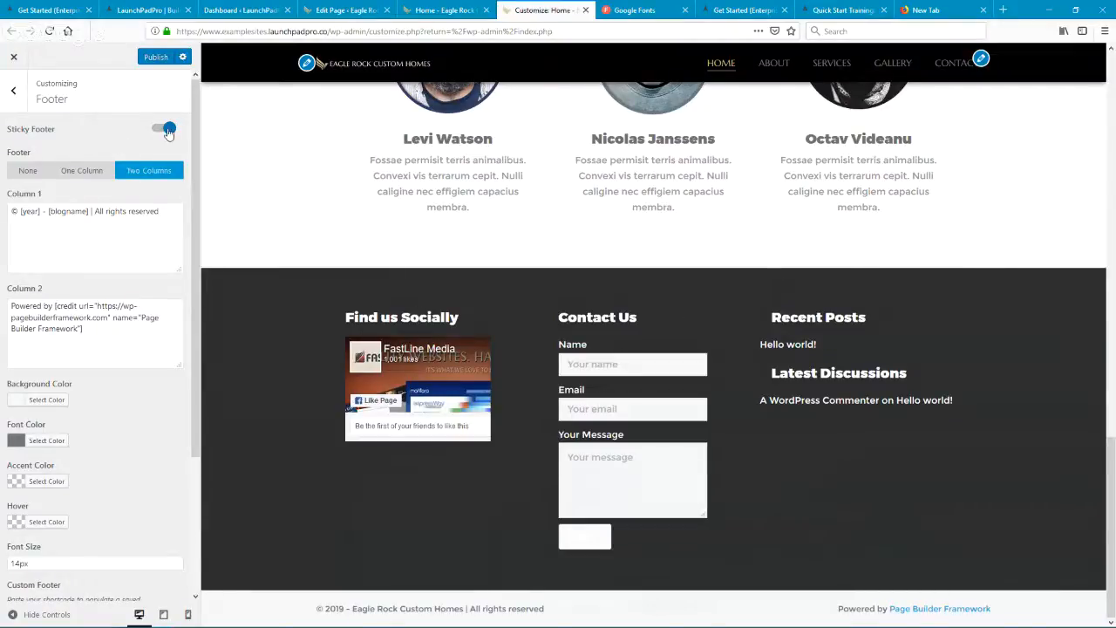
scroll(649, 291, "up", 15)
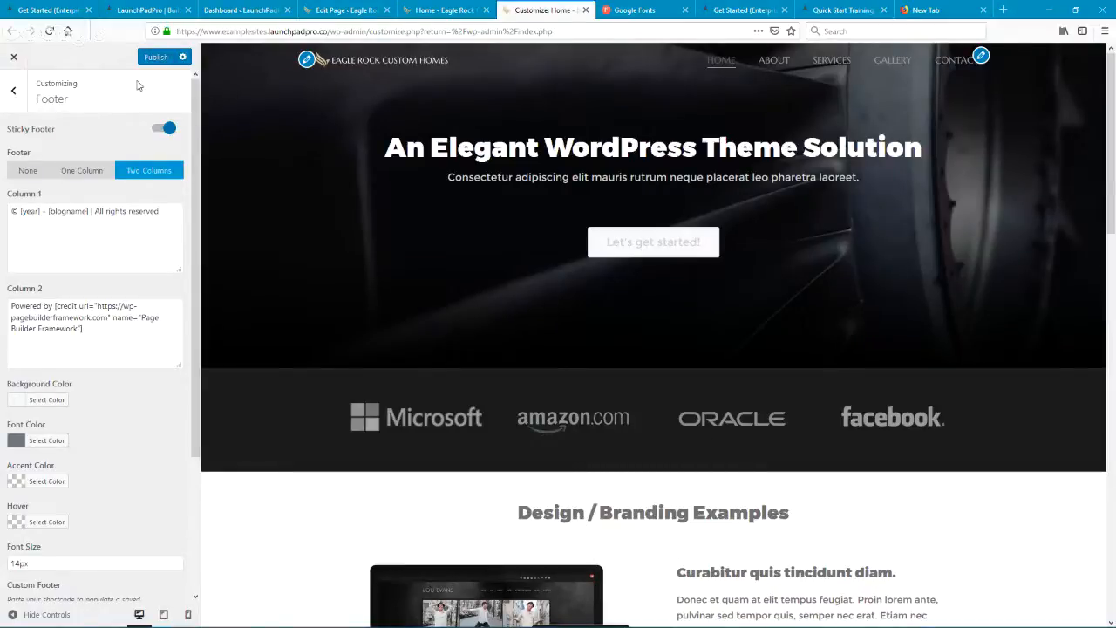
left_click(164, 128)
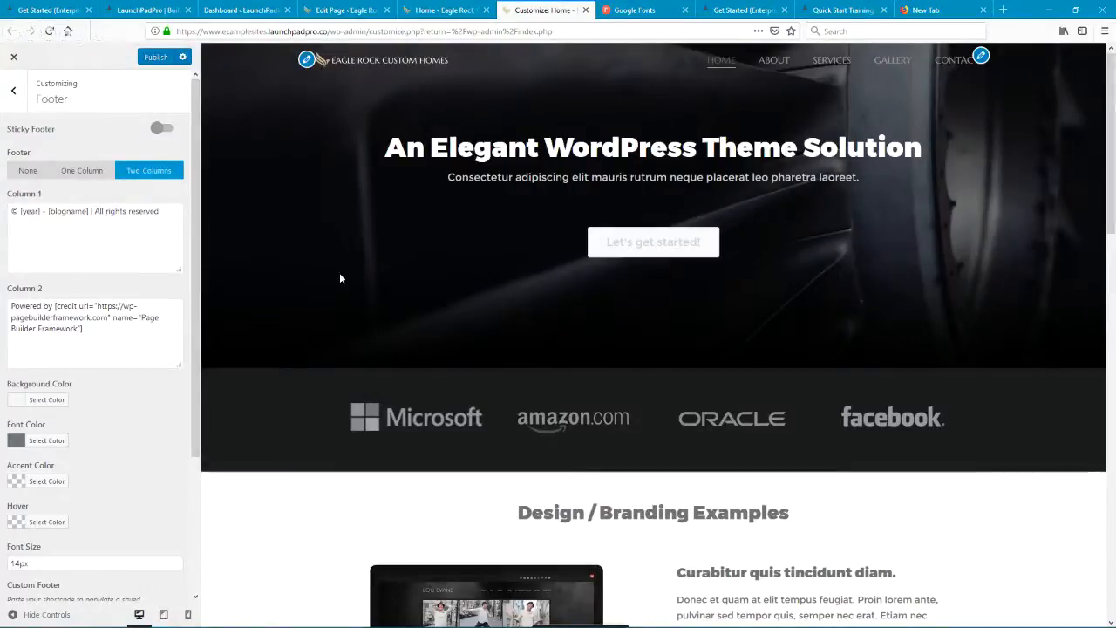
scroll(446, 261, "down", 15)
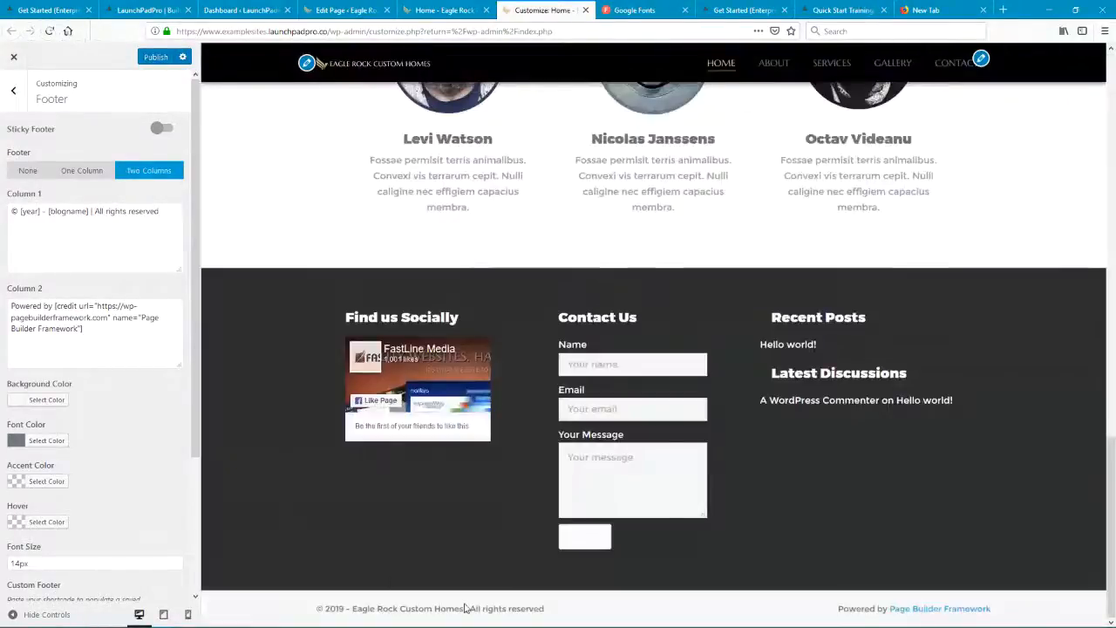
Step: Set the footer's font color to #222222 and lighten it to #5e5e5e
left_click(51, 442)
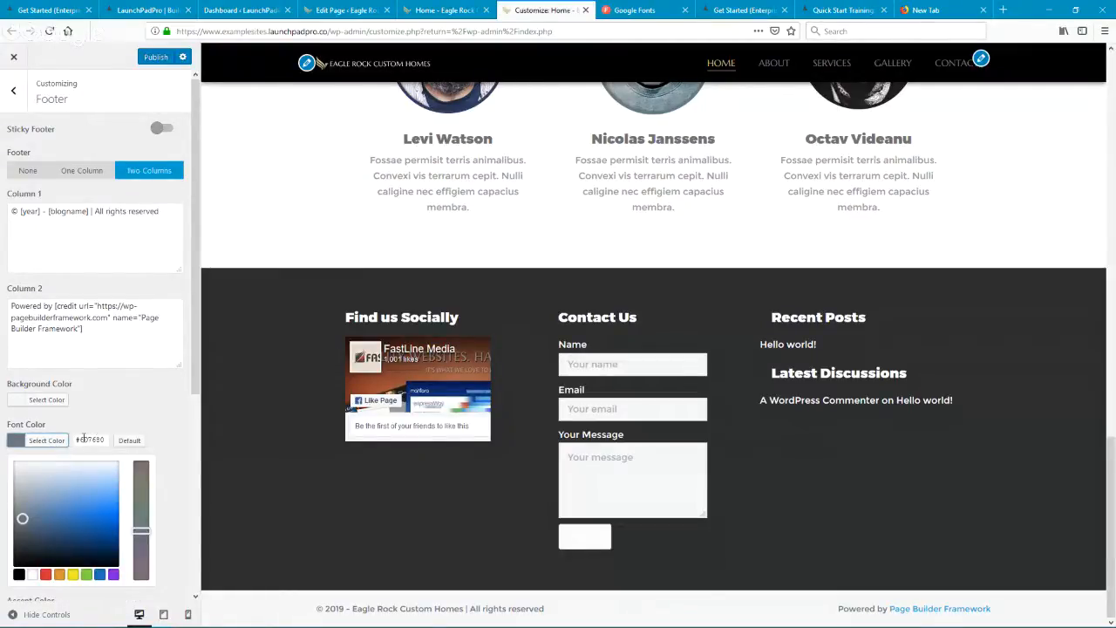
double_click(87, 439)
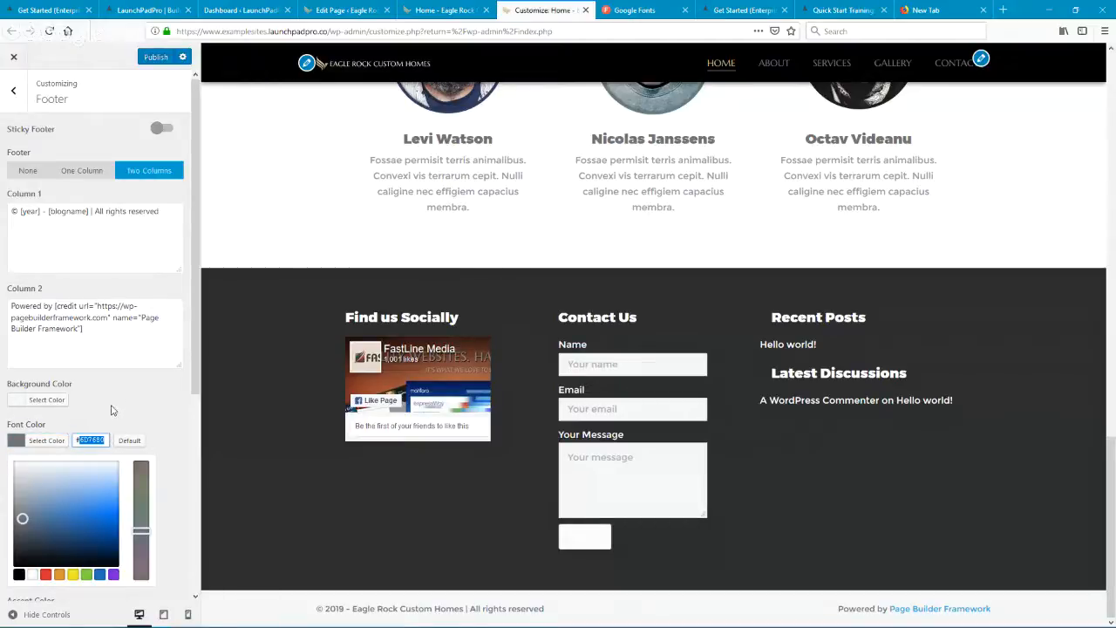
type("#222222")
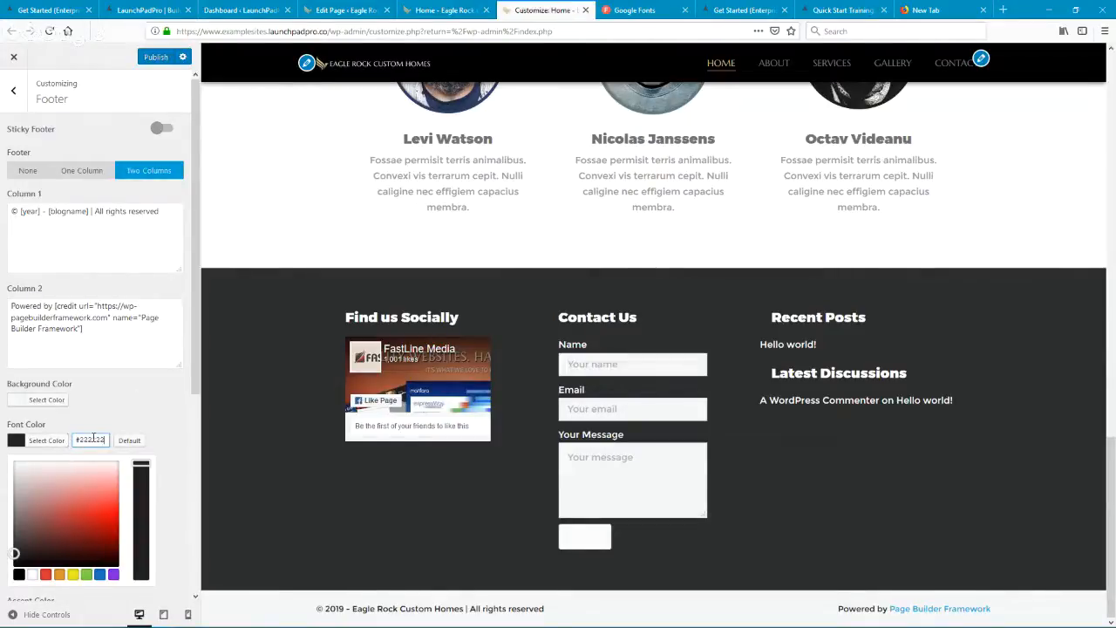
left_click_drag(13, 552, 13, 528)
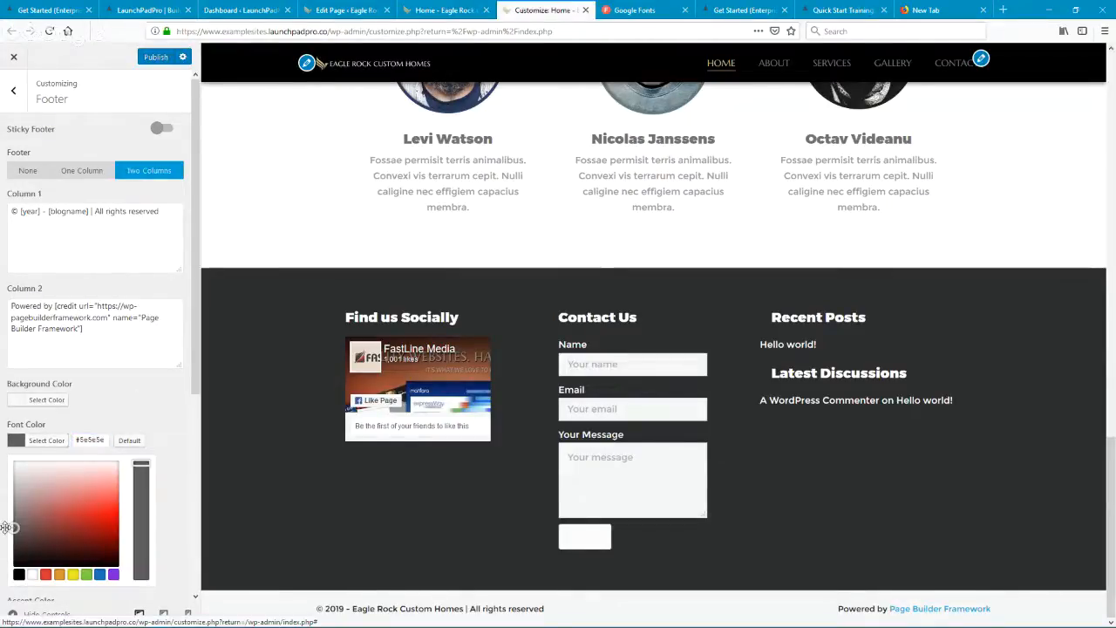
left_click(84, 417)
Step: Set the footer's background color to #222222
left_click(33, 400)
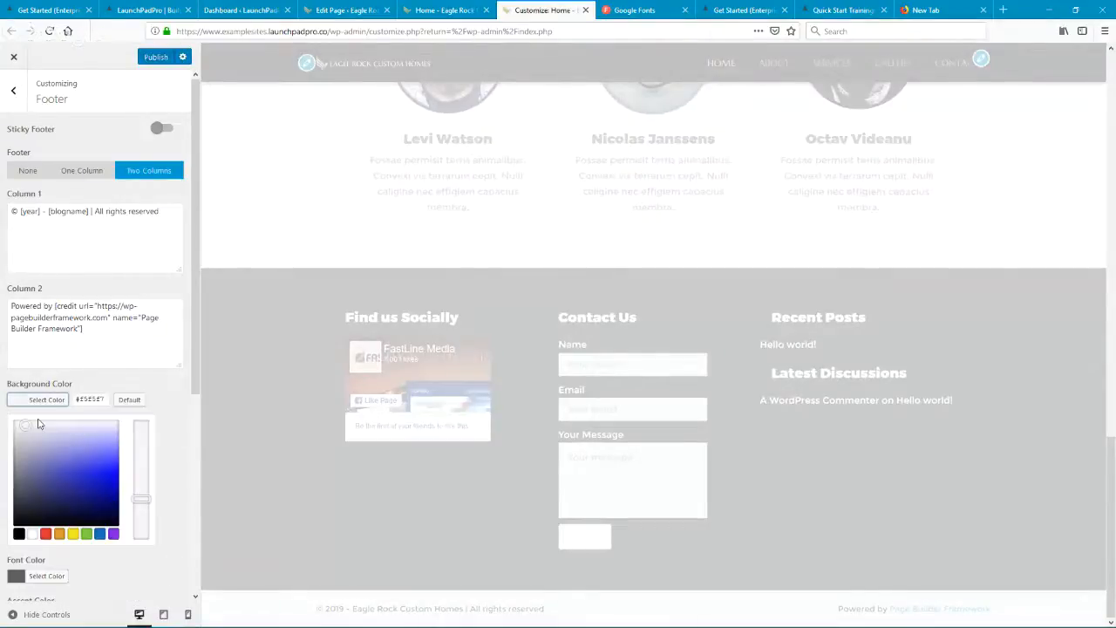
double_click(81, 400)
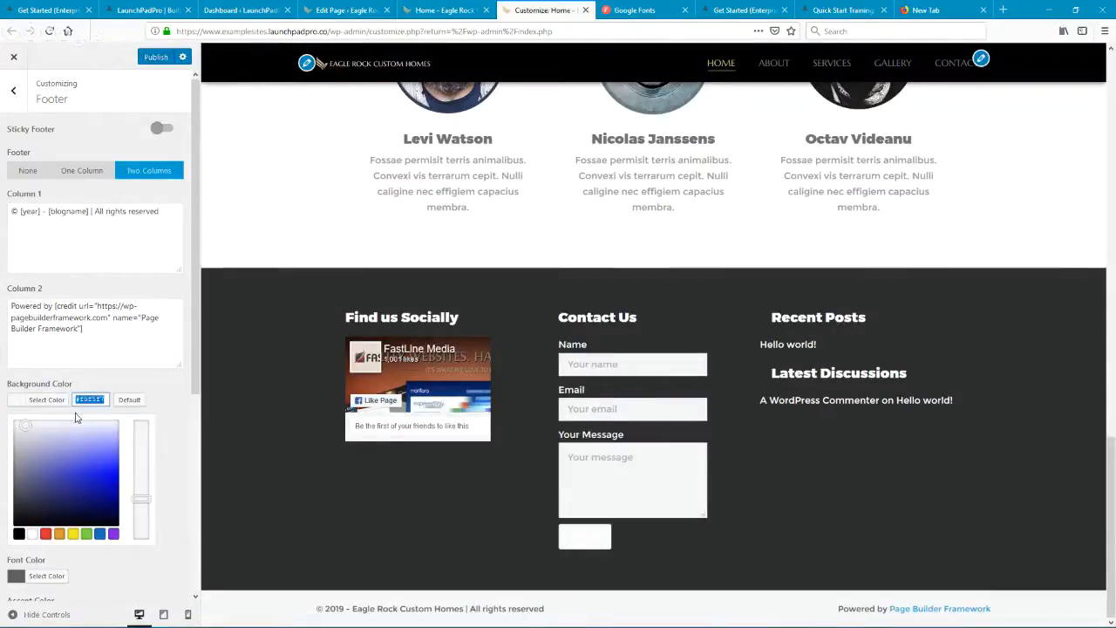
type("#222222")
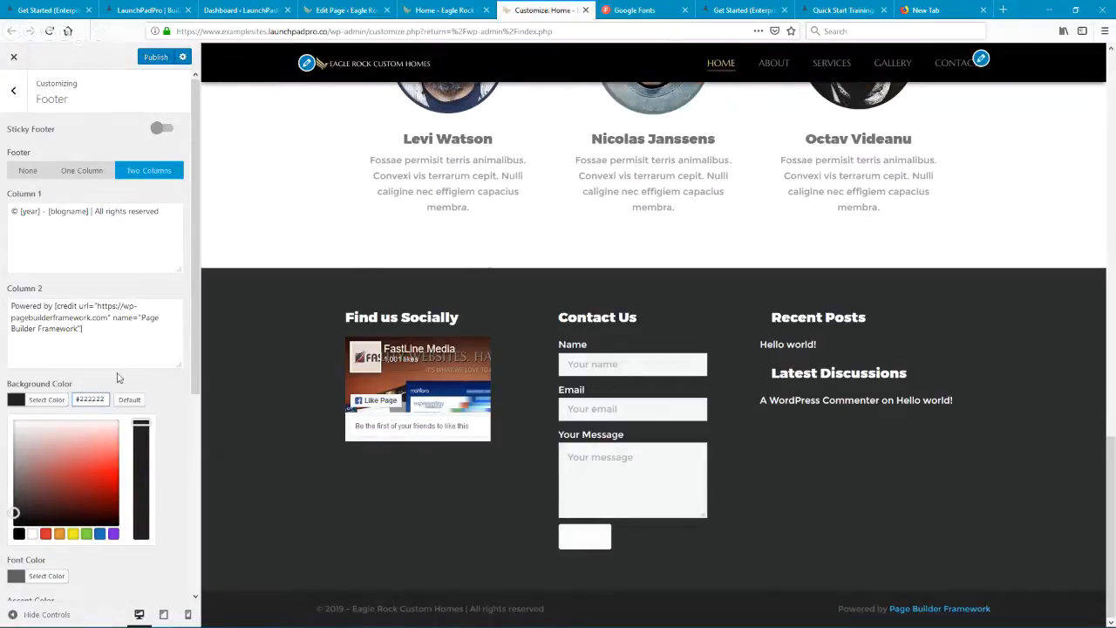
left_click(50, 399)
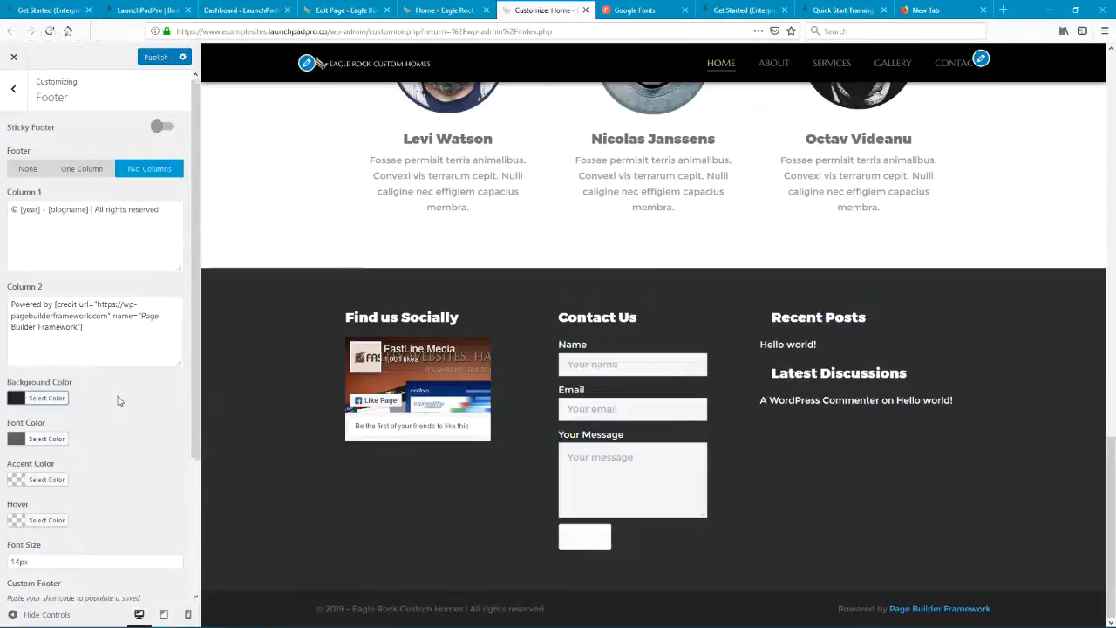
Step: Darken the footer's font color to #444444
scroll(52, 392, "down", 3)
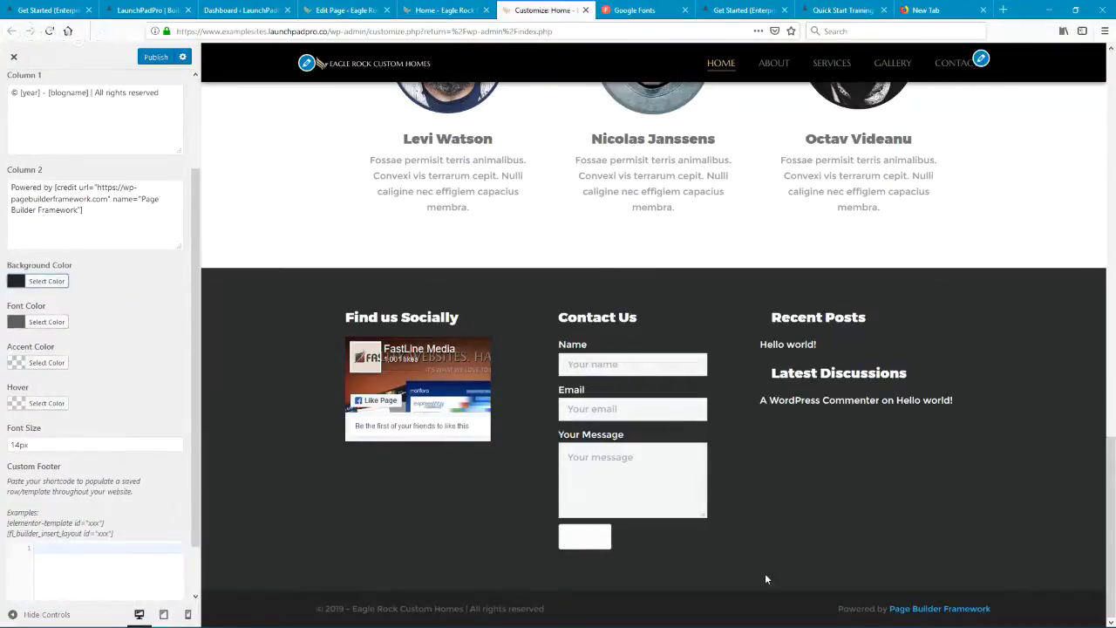
left_click(46, 322)
left_click_drag(15, 407, 13, 420)
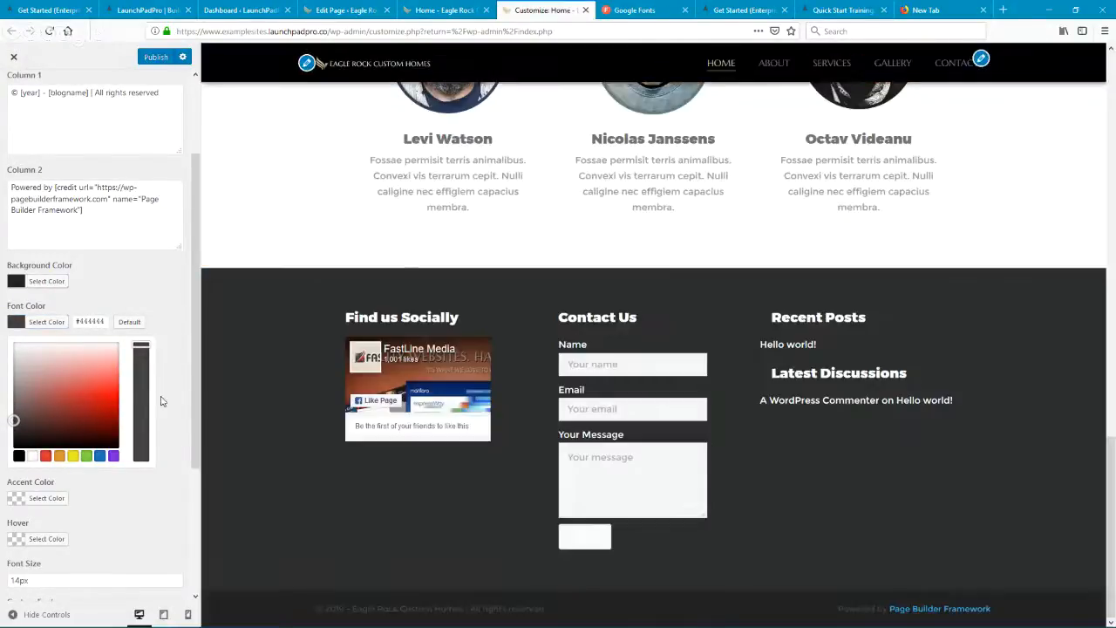
left_click(46, 328)
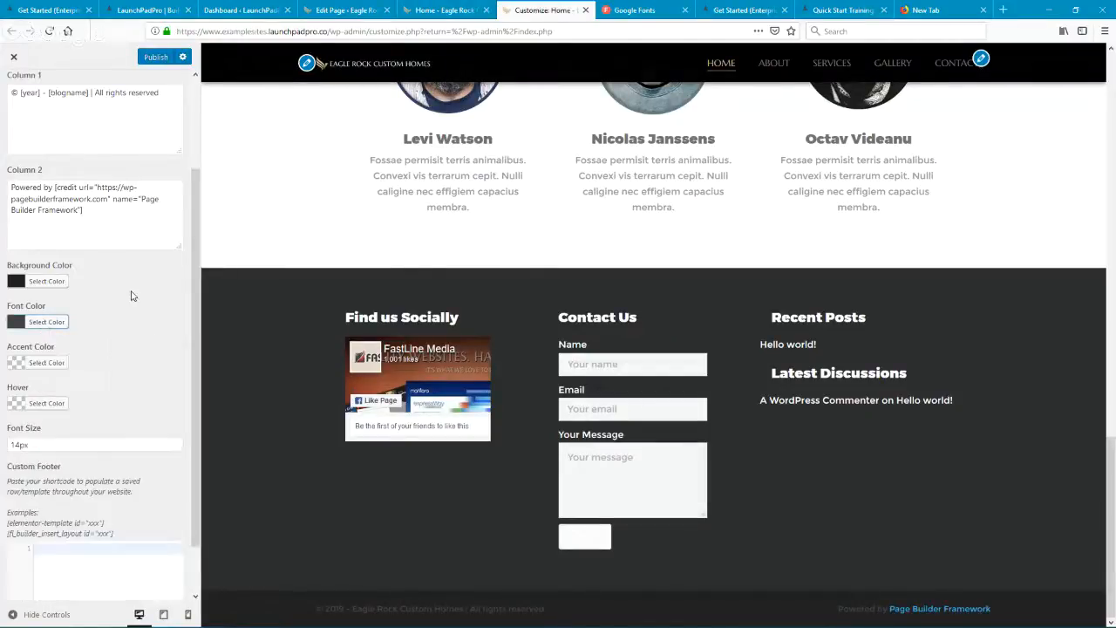
Step: Set the footer's accent color to #606060 and its hover color to a light gray
left_click(56, 365)
left_click_drag(15, 490, 3, 449)
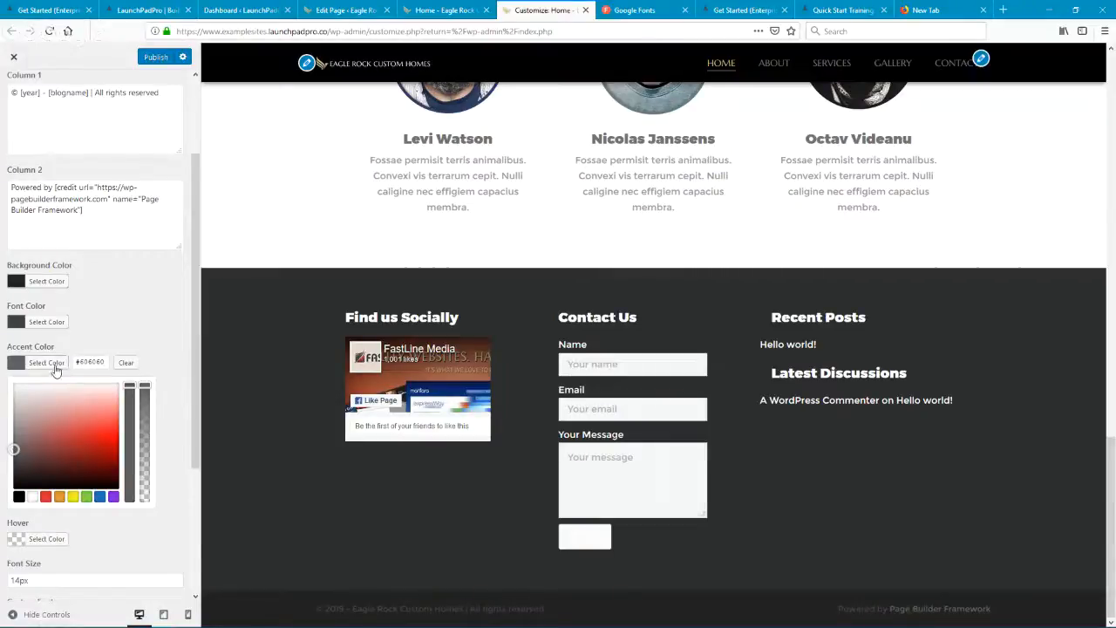
left_click(54, 365)
left_click(56, 404)
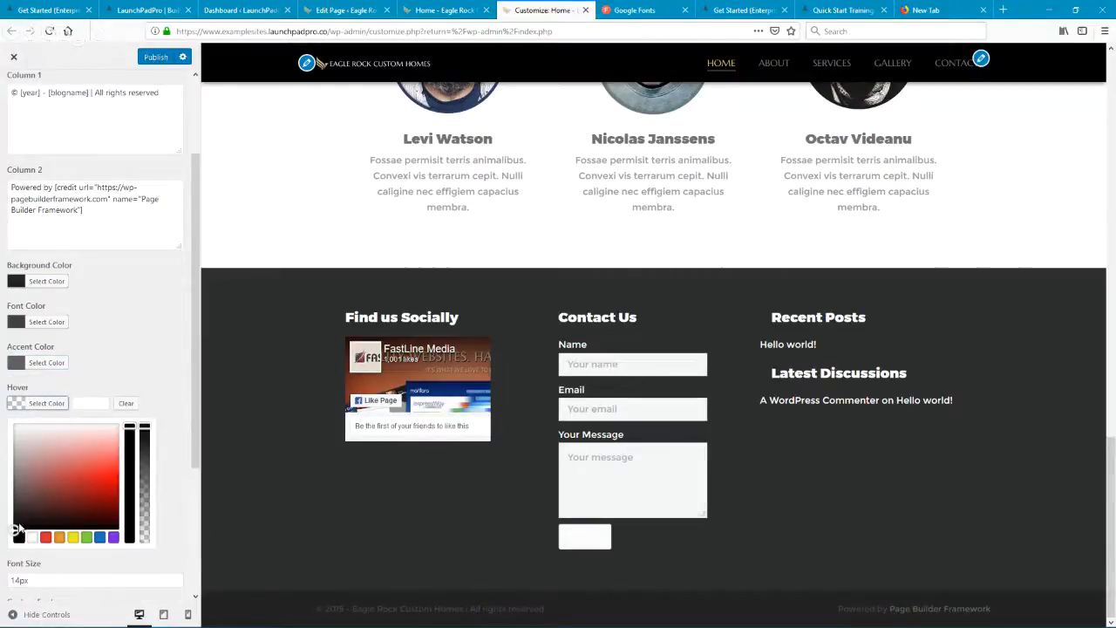
left_click_drag(14, 529, 13, 454)
left_click(48, 401)
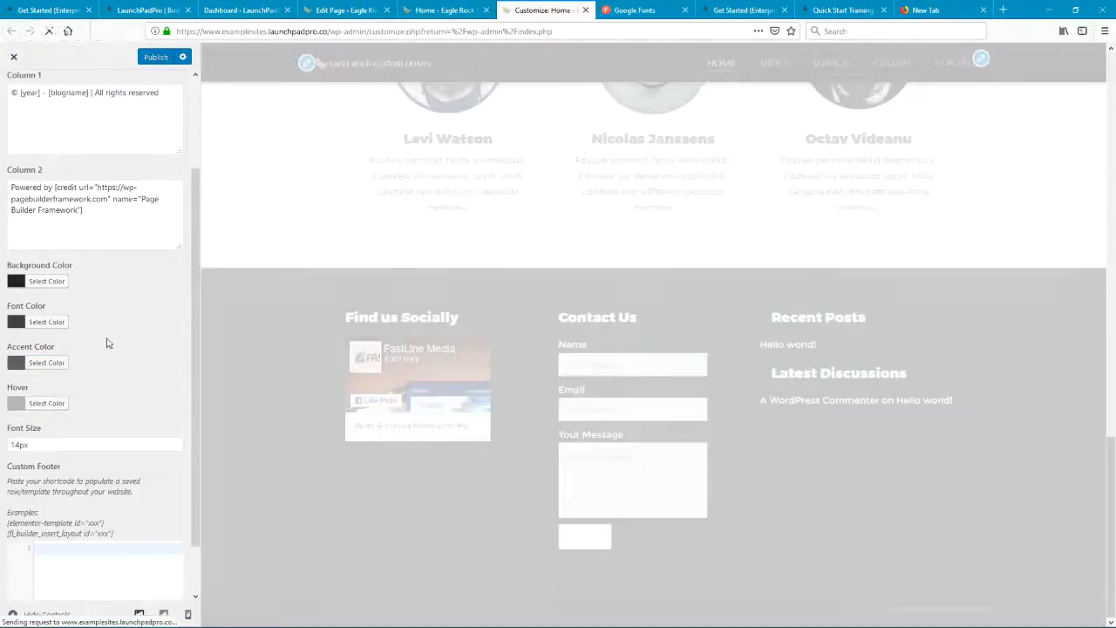
Step: Set the footer's font size to 12px
scroll(142, 391, "down", 1)
left_click_drag(35, 385, 3, 385)
type("12")
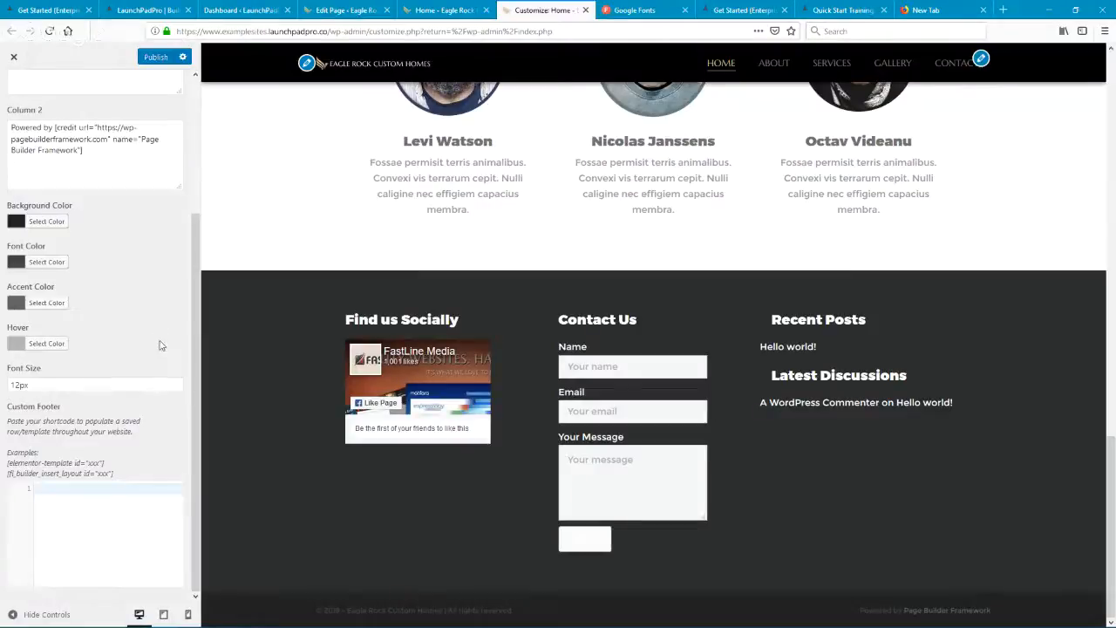
Step: Insert "Designed & " before "Powered by" in the footer's Column 2 text
scroll(139, 340, "up", 4)
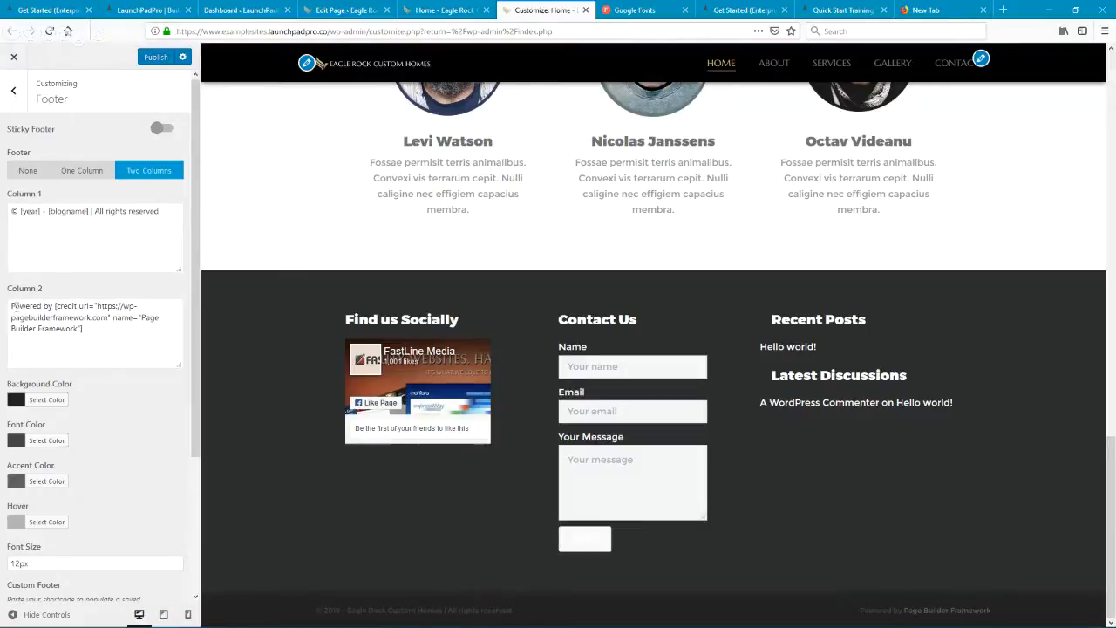
type("Designed")
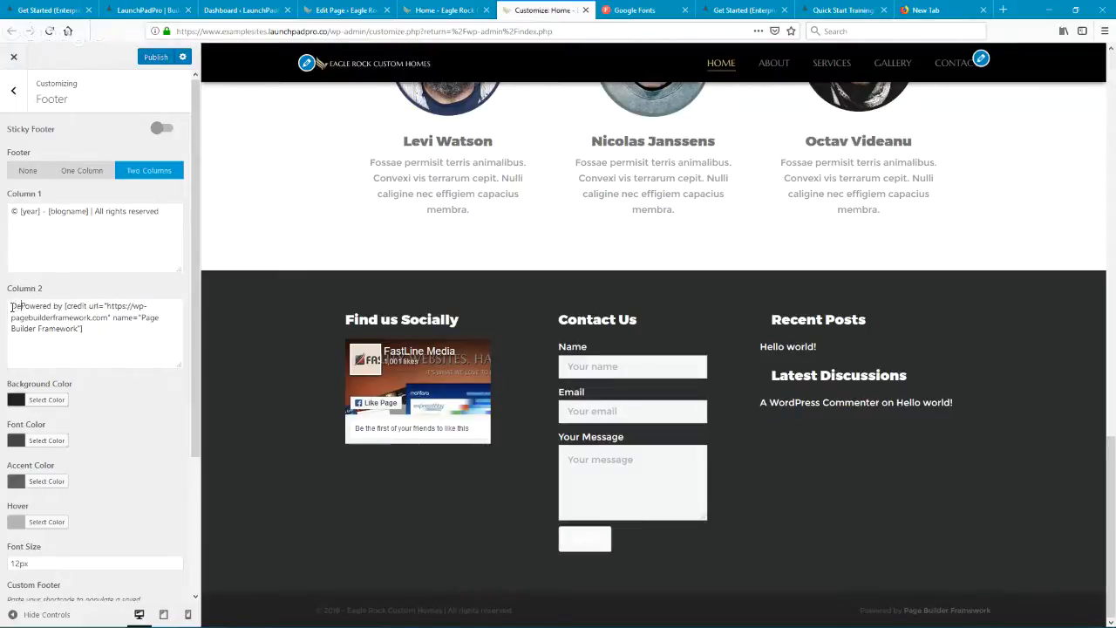
type(" &")
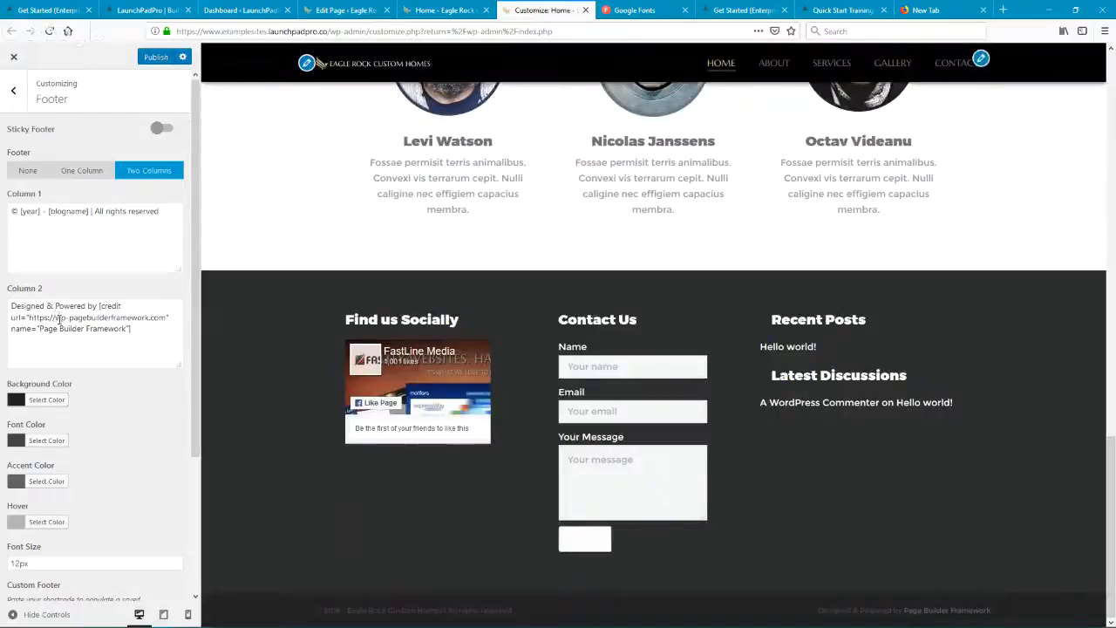
left_click_drag(55, 319, 149, 320)
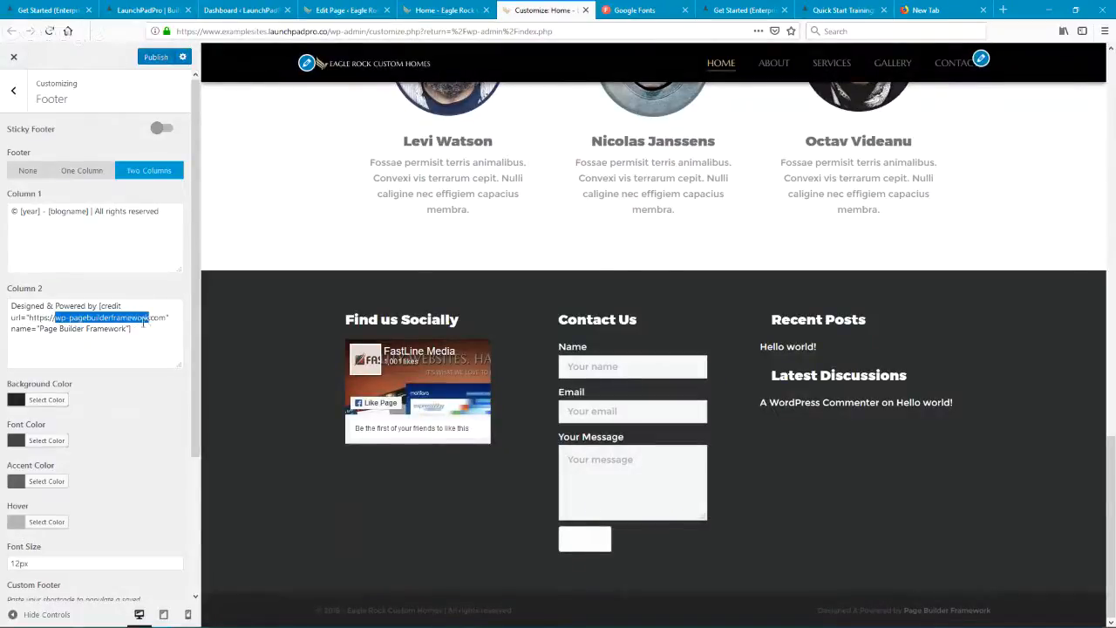
type("www.synergistmedia.")
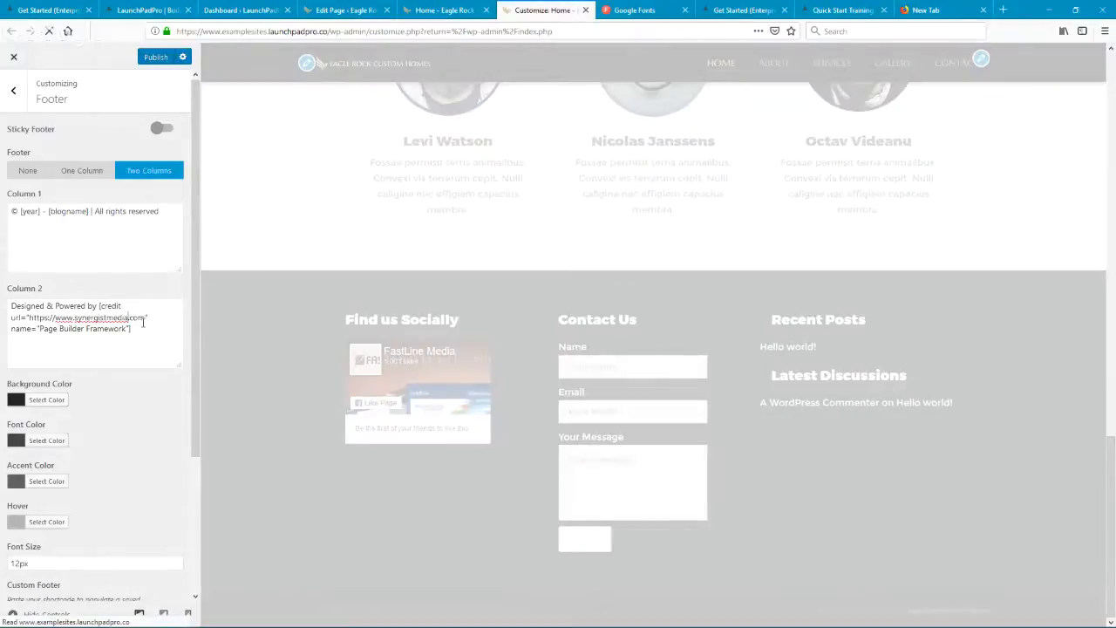
left_click_drag(40, 329, 121, 339)
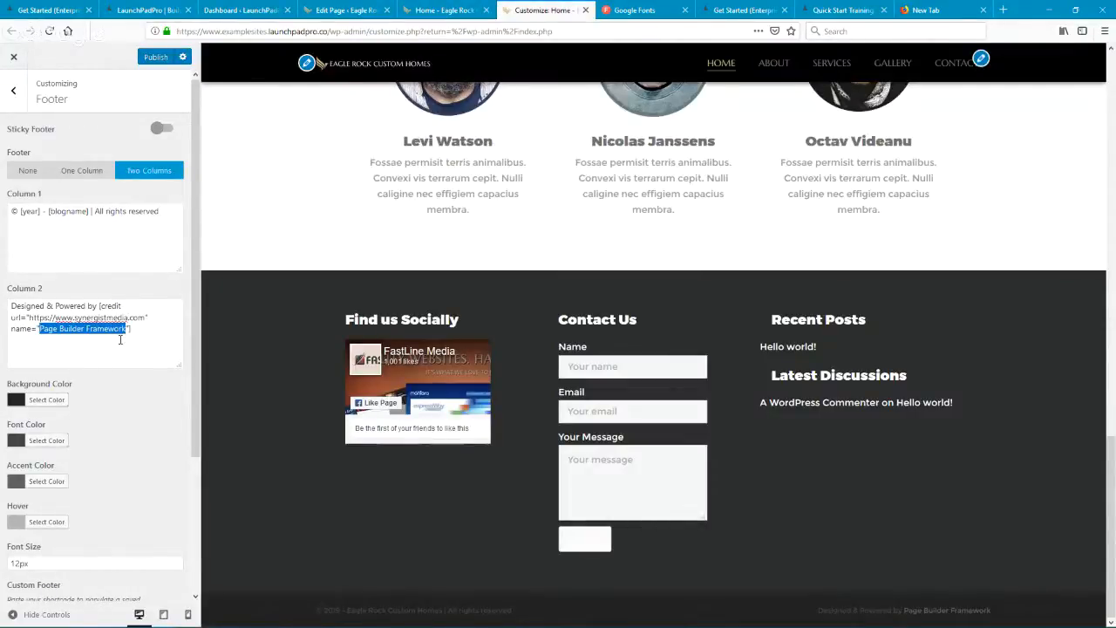
type("SynergistMedia")
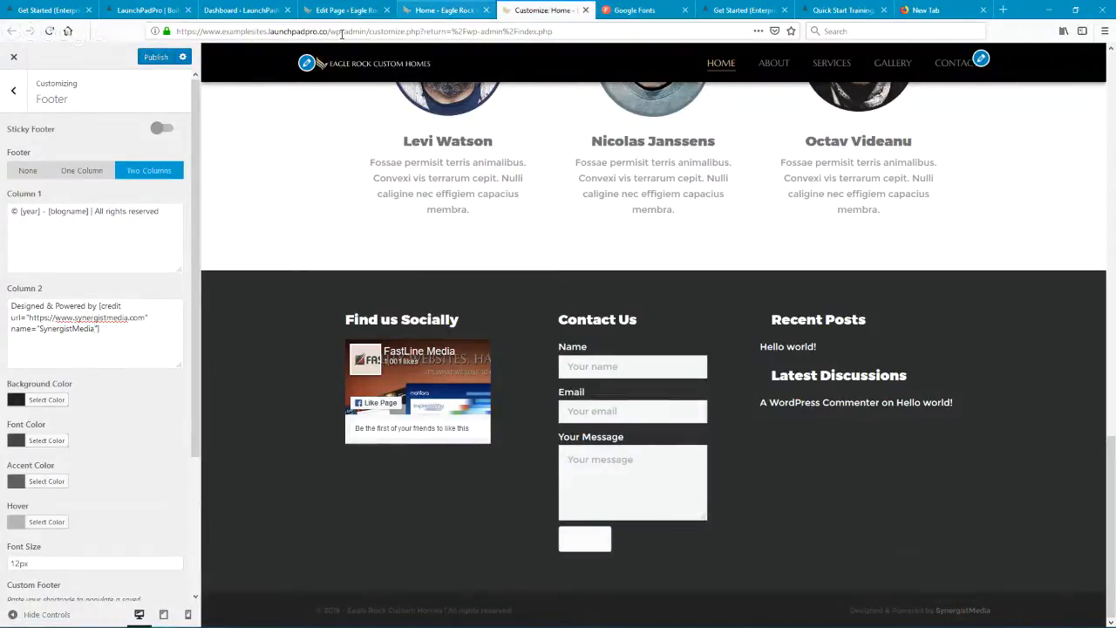
Step: Publish the footer changes and reload the site's live home page
left_click(157, 58)
left_click(455, 8)
left_click(476, 29)
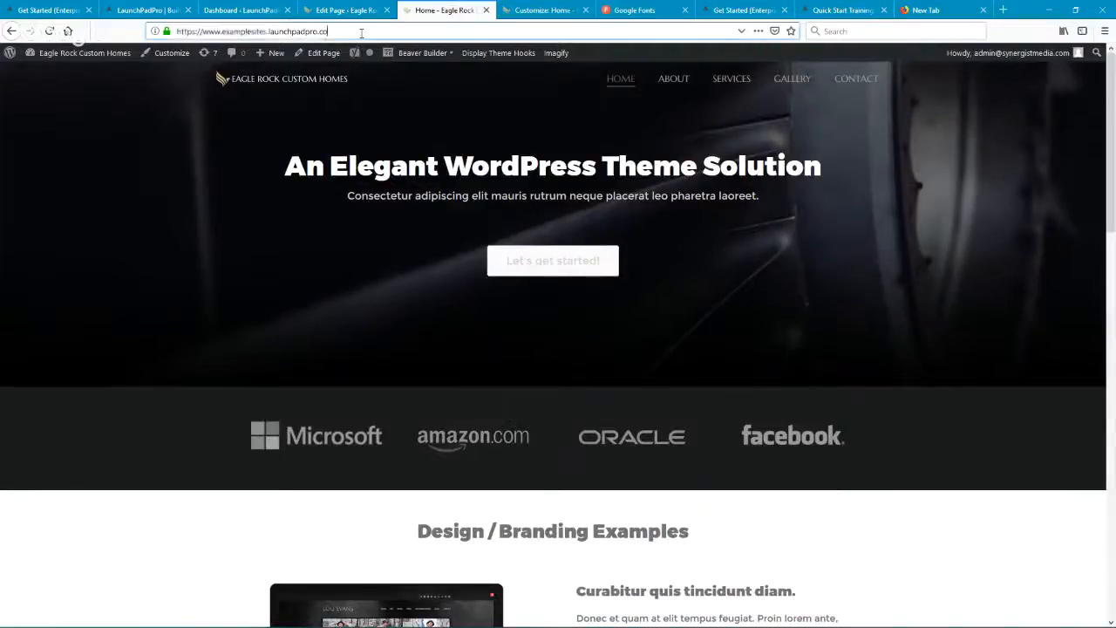
key("Return")
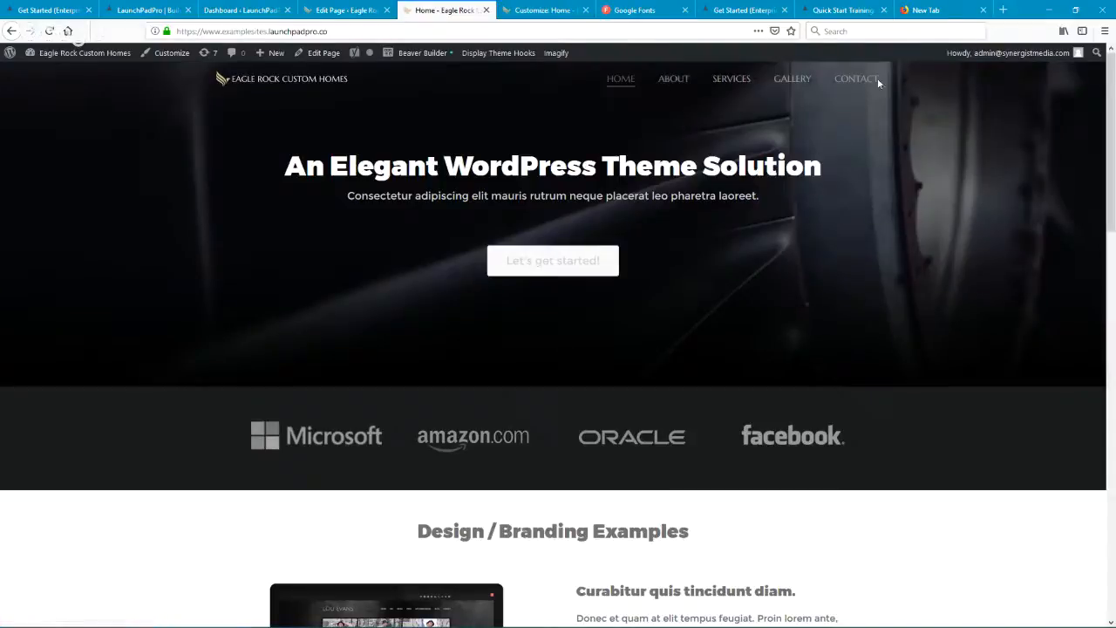
Step: Test the SynergistMedia credit link in the live page's footer, and return to the Customizer
scroll(919, 157, "down", 15)
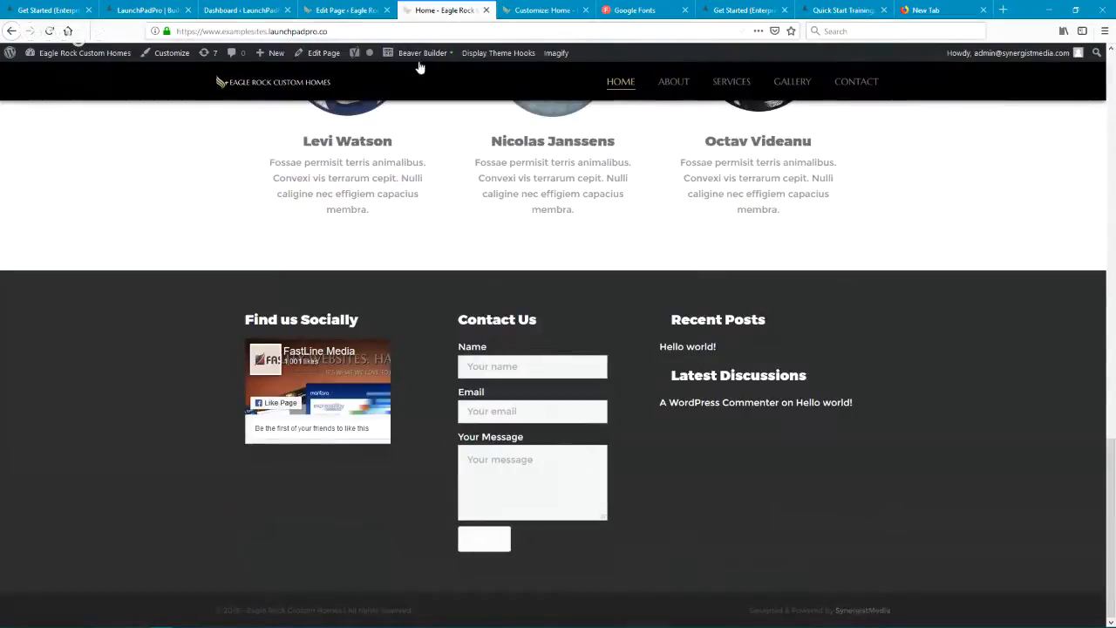
left_click(862, 613)
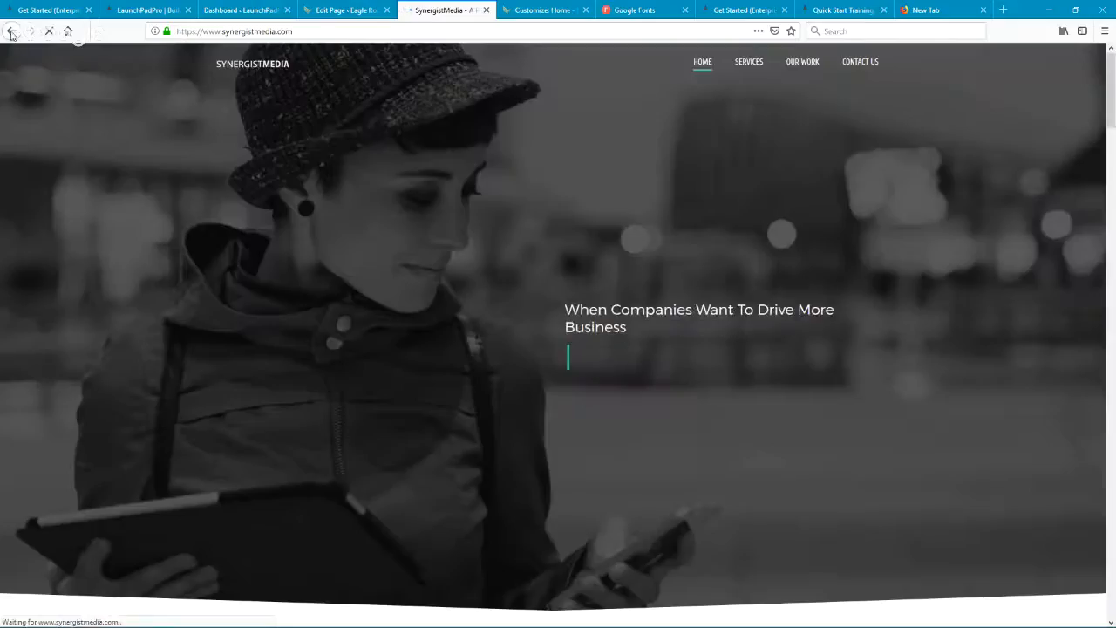
left_click(11, 31)
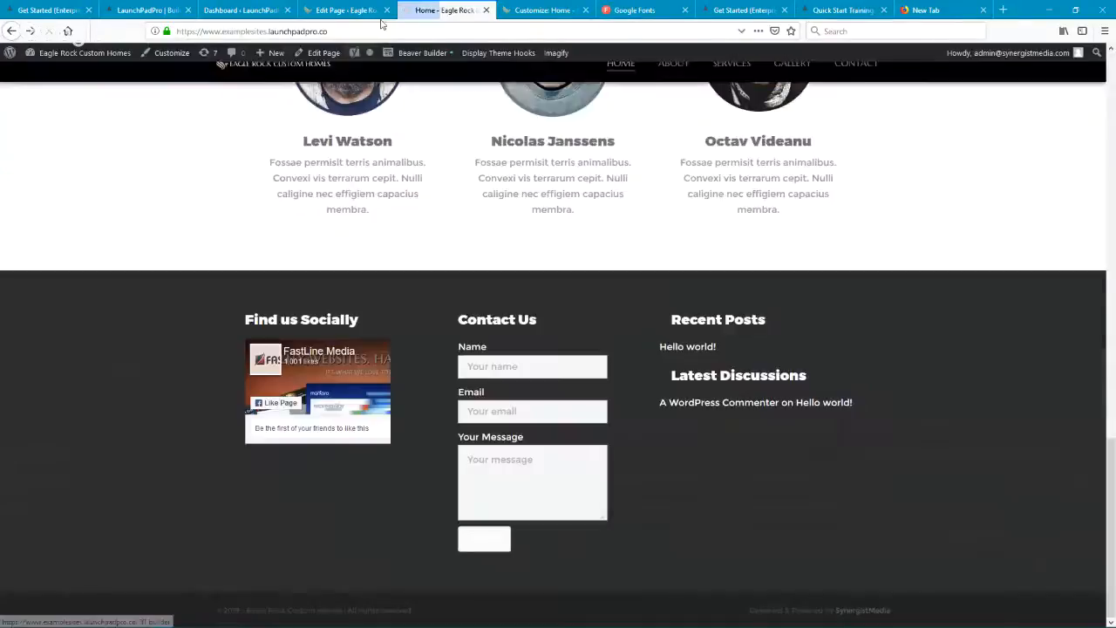
left_click(536, 9)
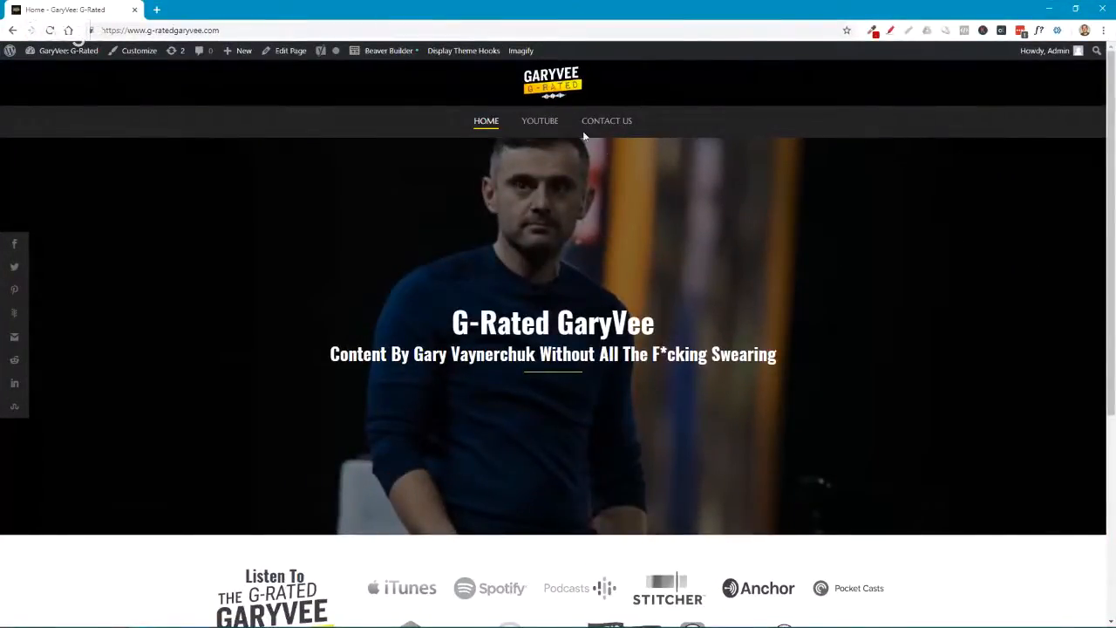
Step: Test the SynergistMedia credit link in the G-Rated GaryVee site's footer, and close the page it opens
scroll(903, 253, "down", 4)
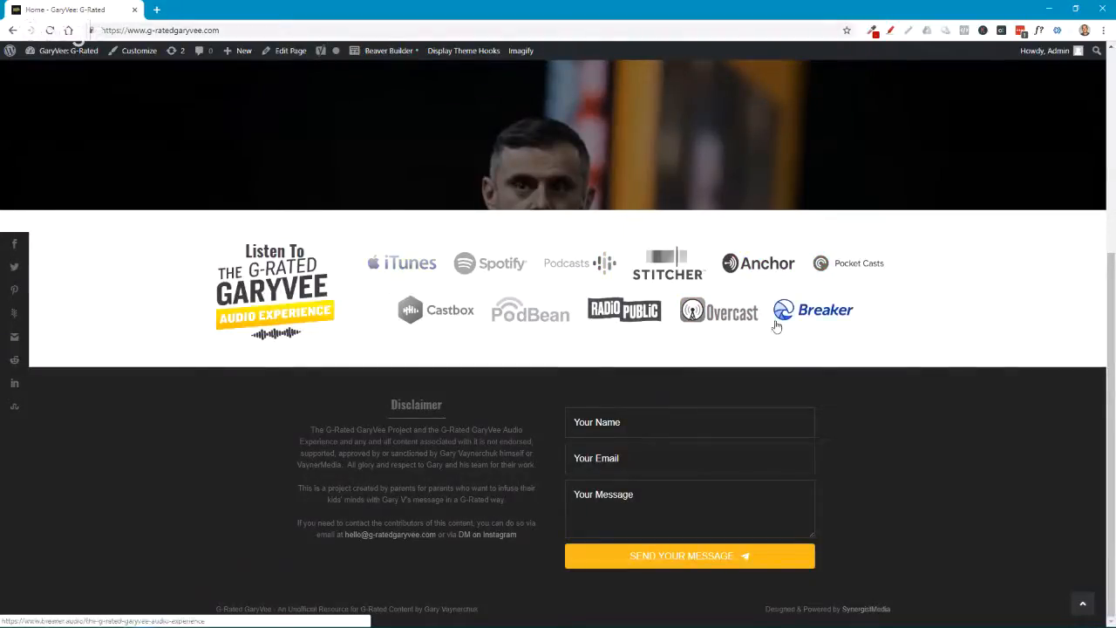
left_click(868, 609)
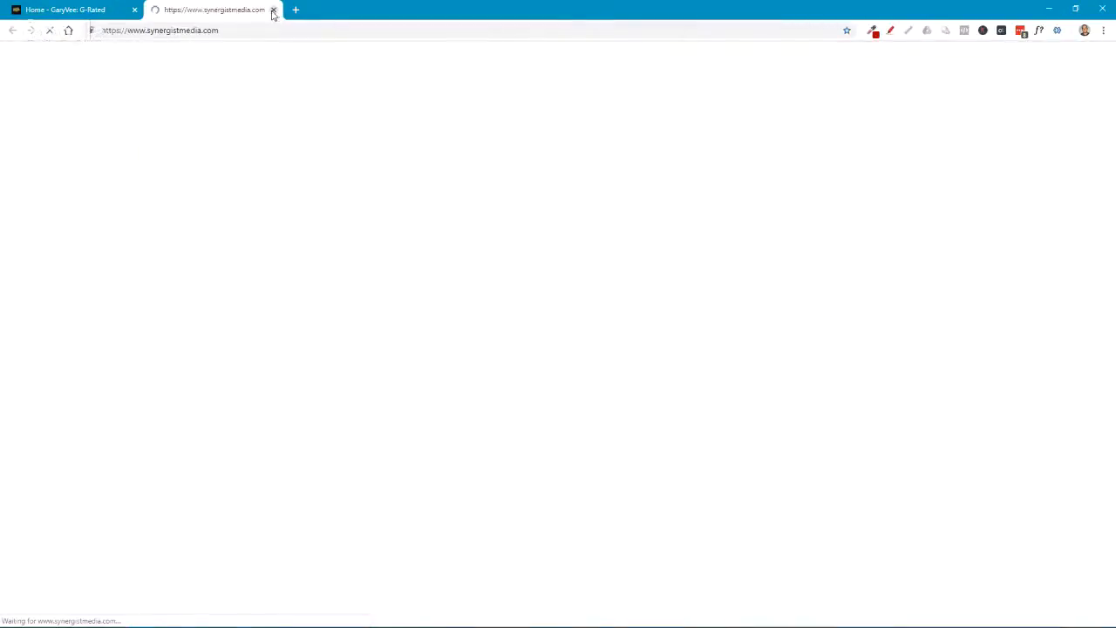
left_click(274, 12)
Step: Copy the complete Column 2 text from the G-Rated GaryVee site's Footer settings in the Customizer, and close that site
scroll(130, 87, "up", 4)
left_click(135, 50)
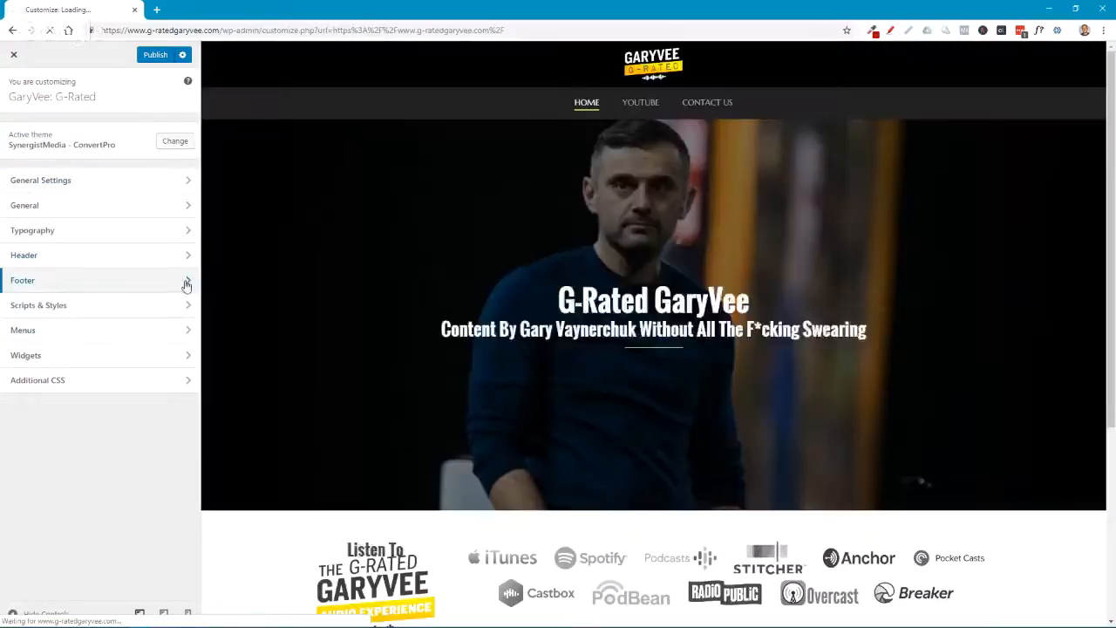
left_click(186, 284)
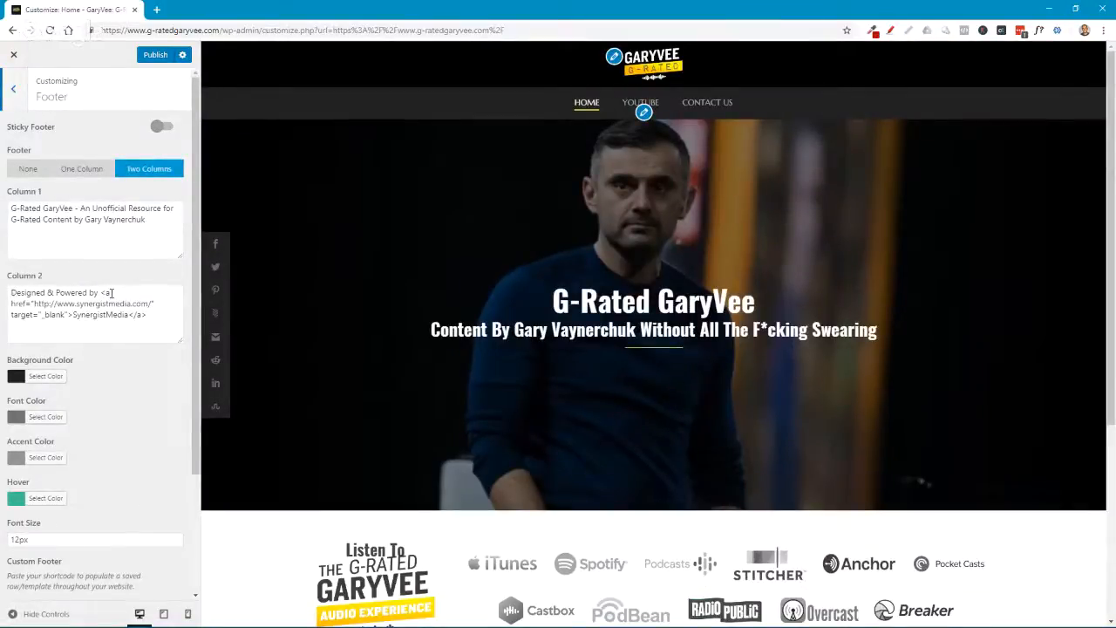
left_click_drag(102, 292, 151, 318)
left_click(156, 317)
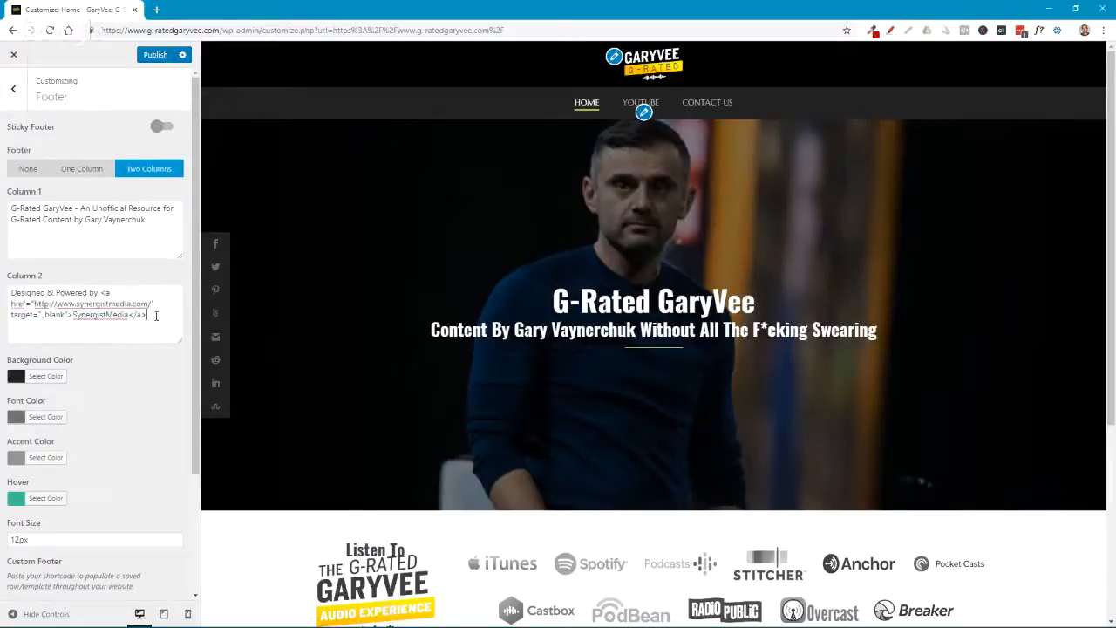
key("ctrl+a")
key("ctrl+c")
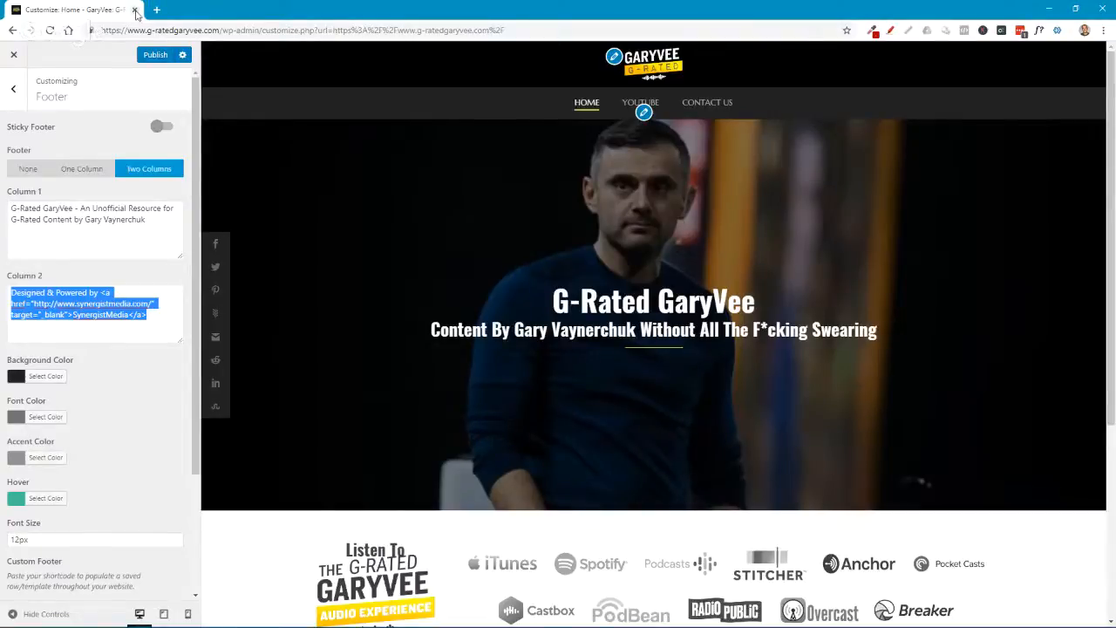
left_click(136, 10)
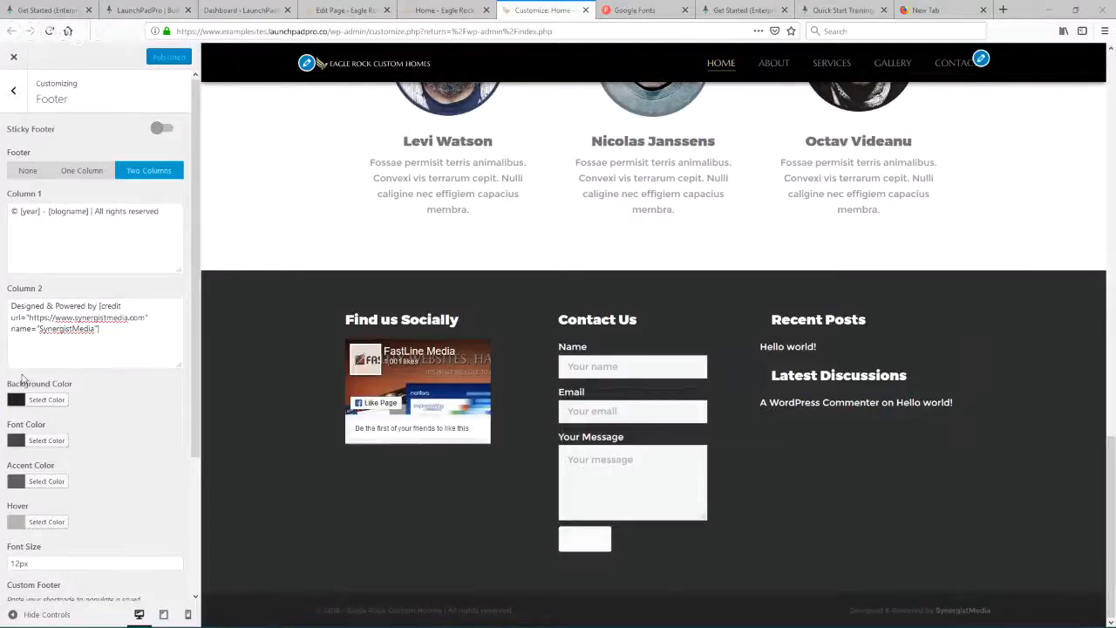
left_click_drag(11, 305, 212, 336)
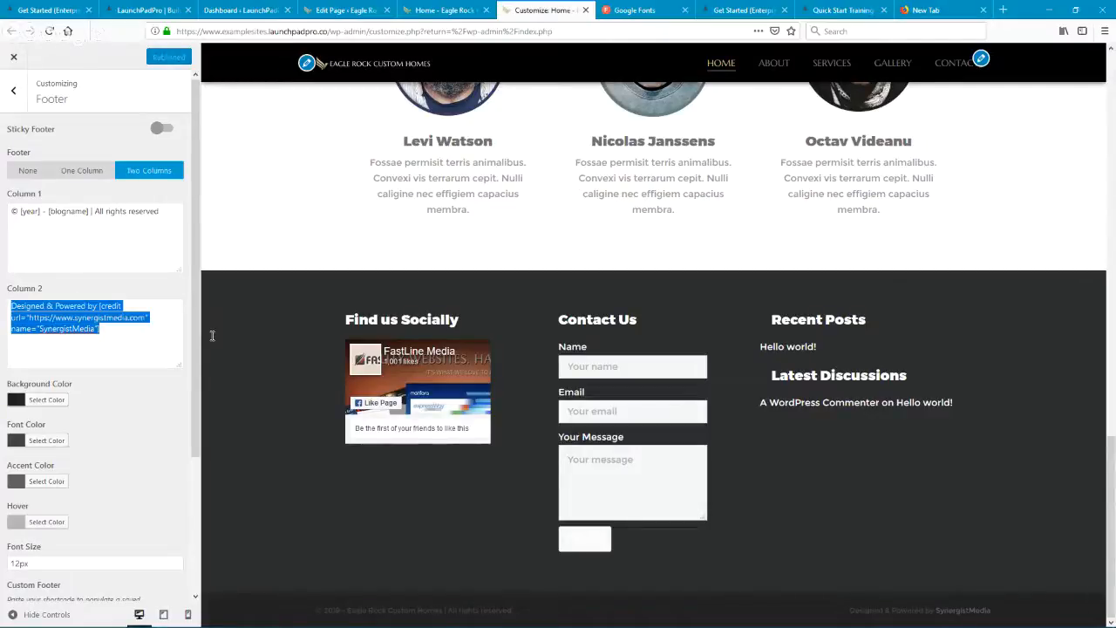
key("ctrl+v")
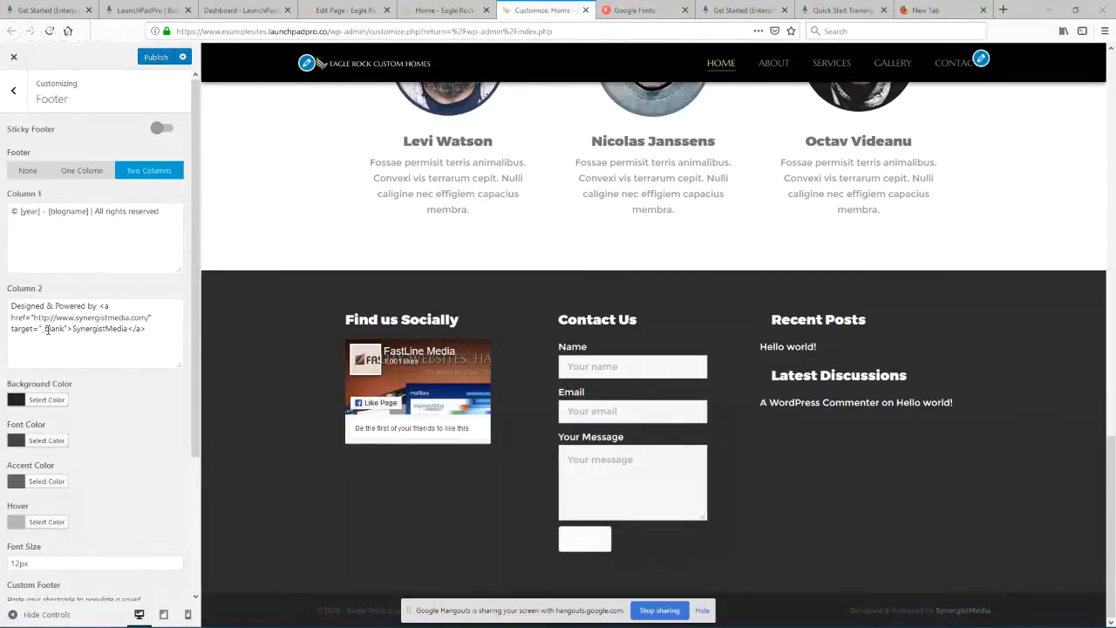
left_click_drag(100, 305, 147, 330)
left_click(136, 329)
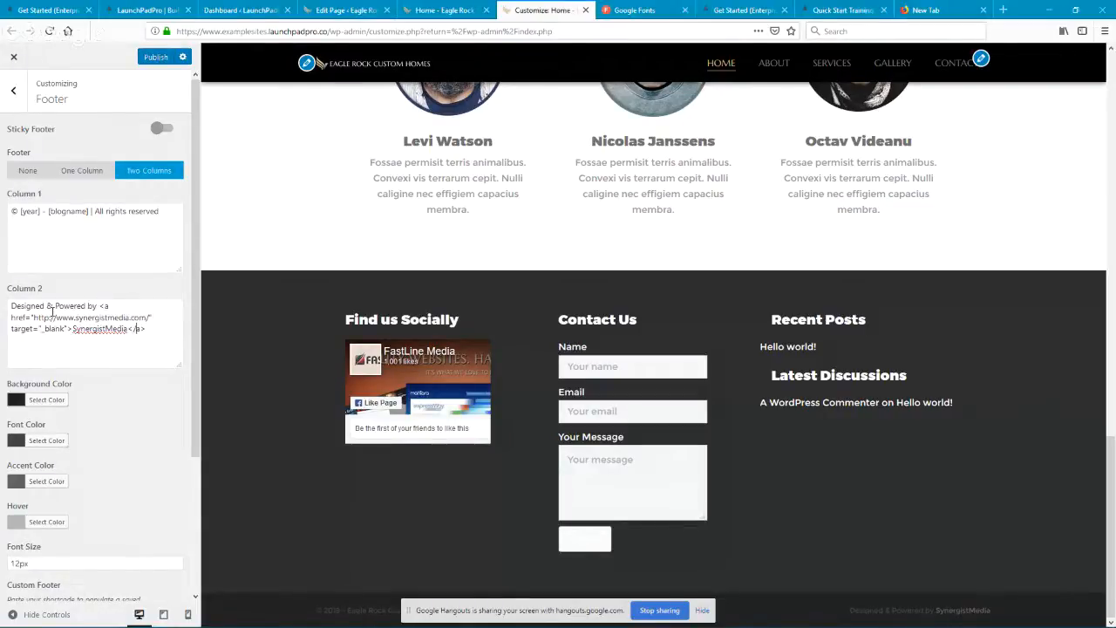
left_click(155, 58)
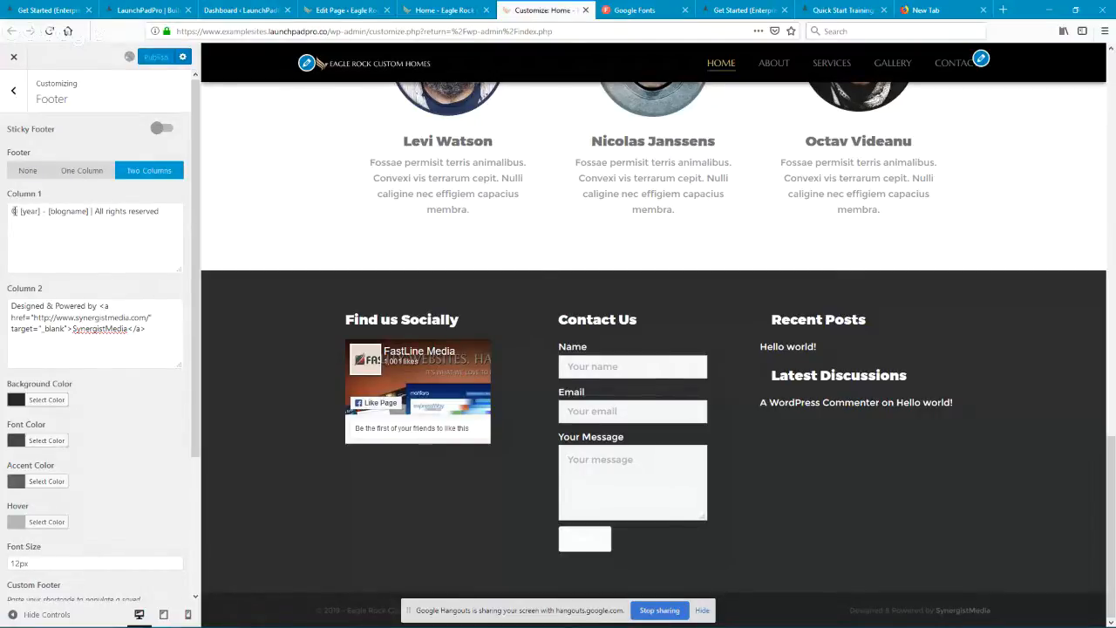
Step: Compare the [year] and [blogname] shortcodes in Column 1 with the text they produce in the previewed footer
left_click_drag(20, 211, 40, 211)
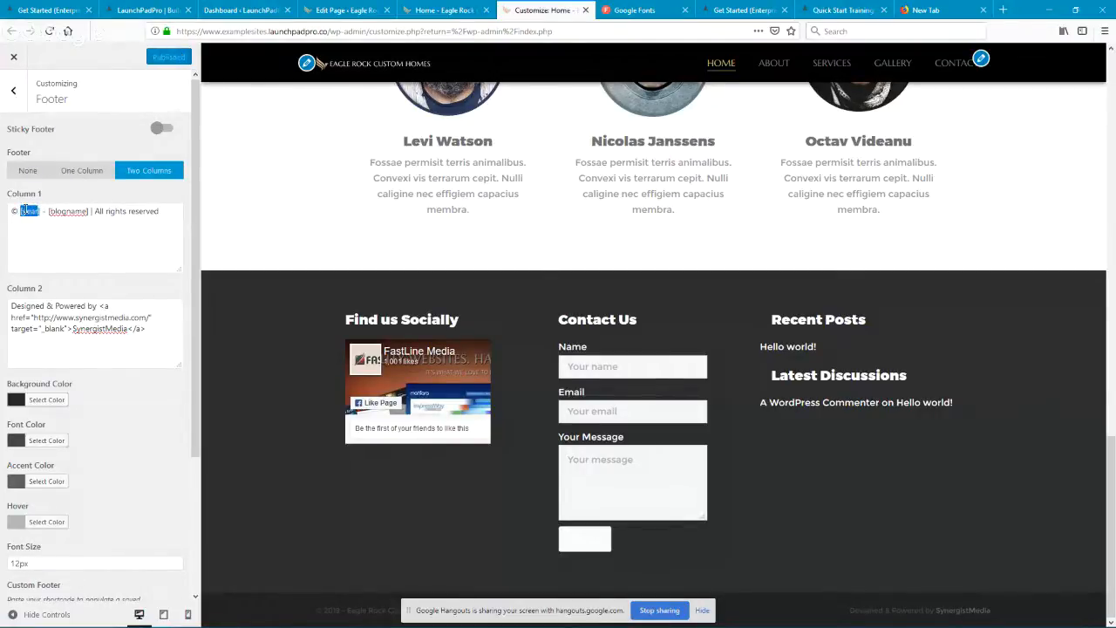
left_click(701, 609)
left_click_drag(325, 611, 371, 617)
left_click(315, 611)
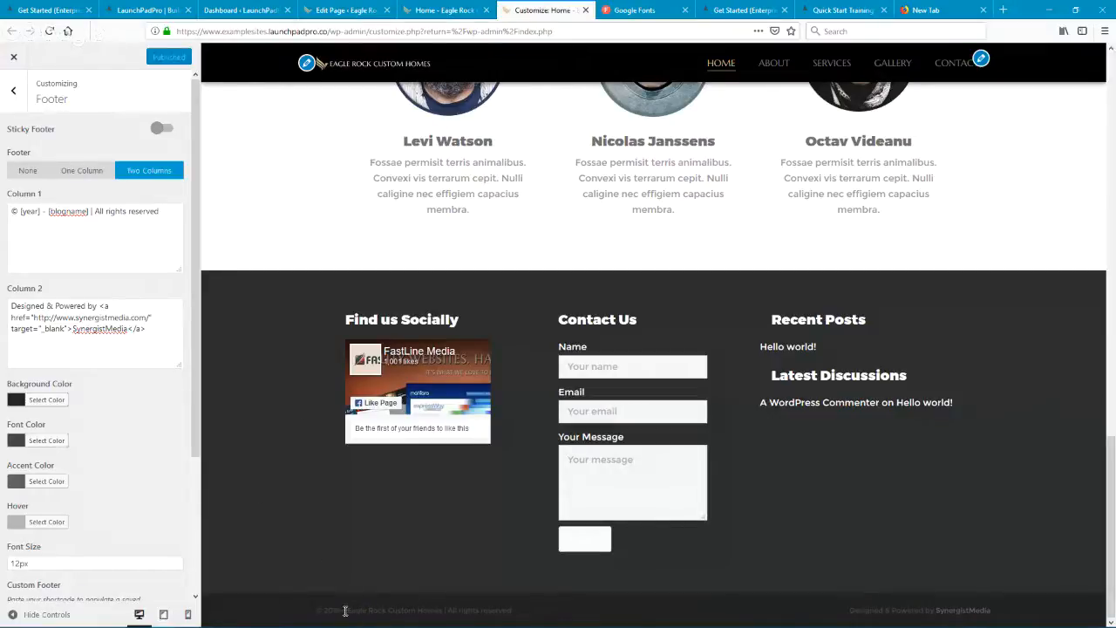
left_click_drag(347, 610, 441, 610)
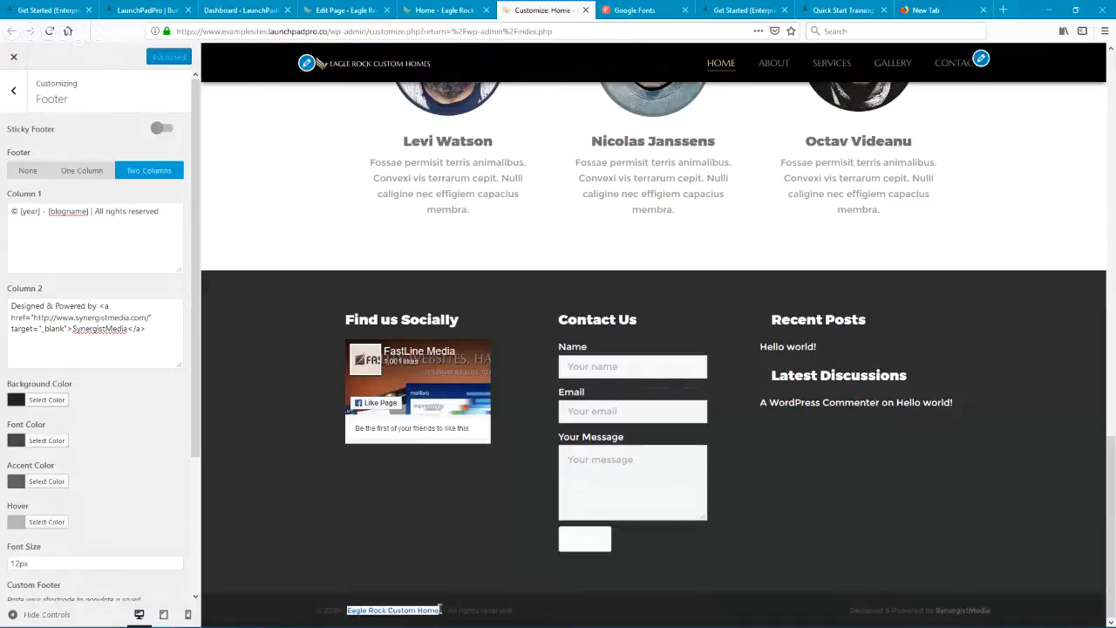
Step: Check the site title in the Site Identity settings that feeds the [blogname] shortcode, and return to the Customizer's main sections
left_click(13, 90)
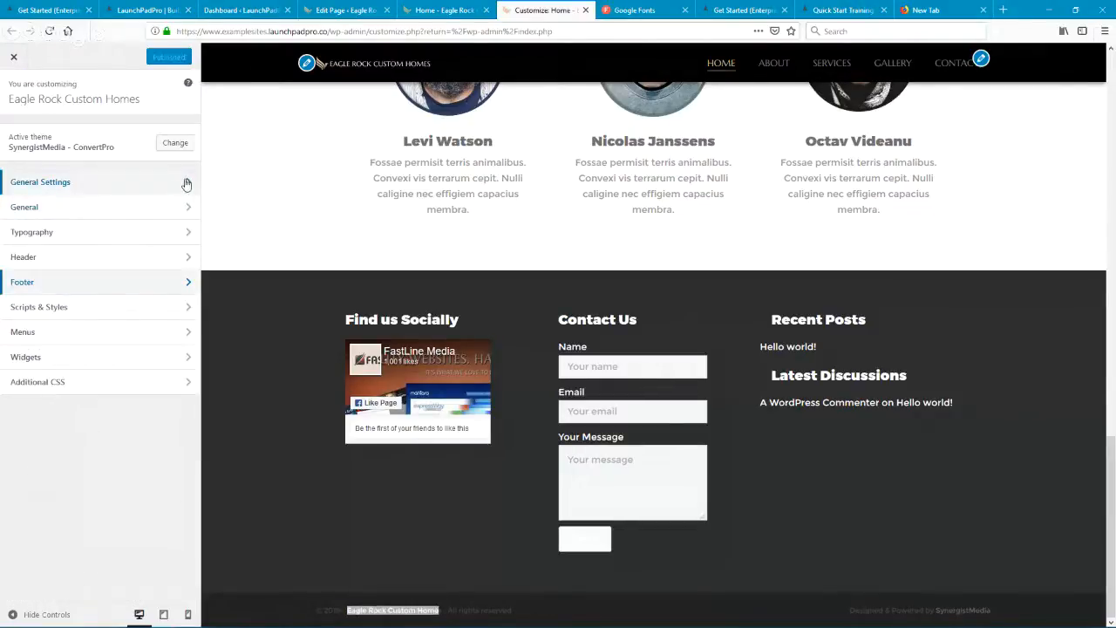
left_click(105, 181)
left_click(126, 135)
left_click_drag(114, 146, 12, 144)
left_click(13, 90)
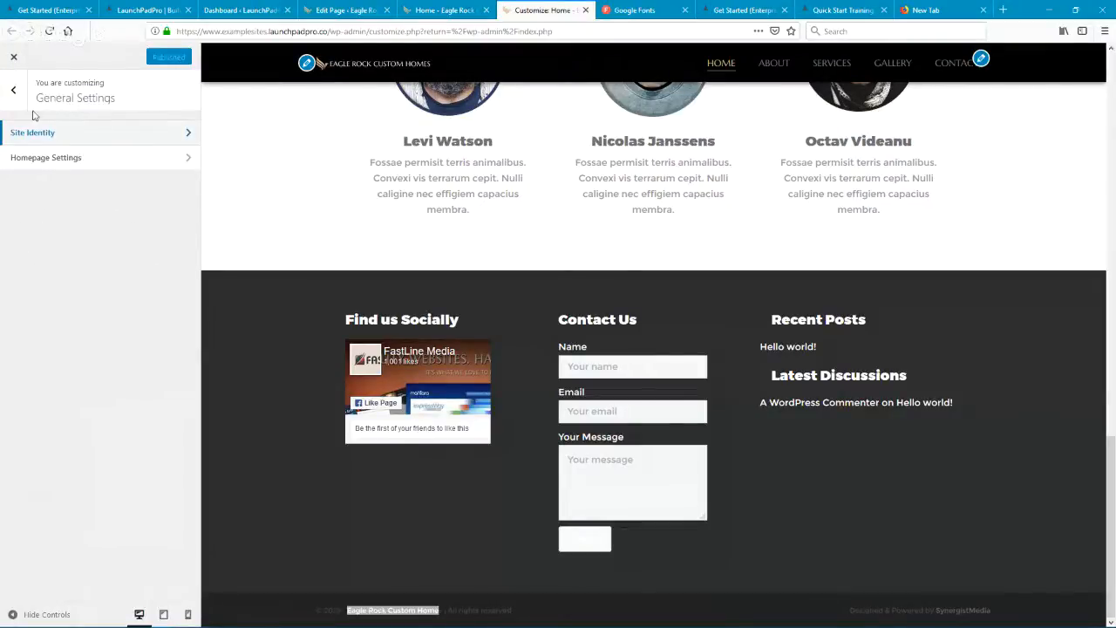
left_click(14, 90)
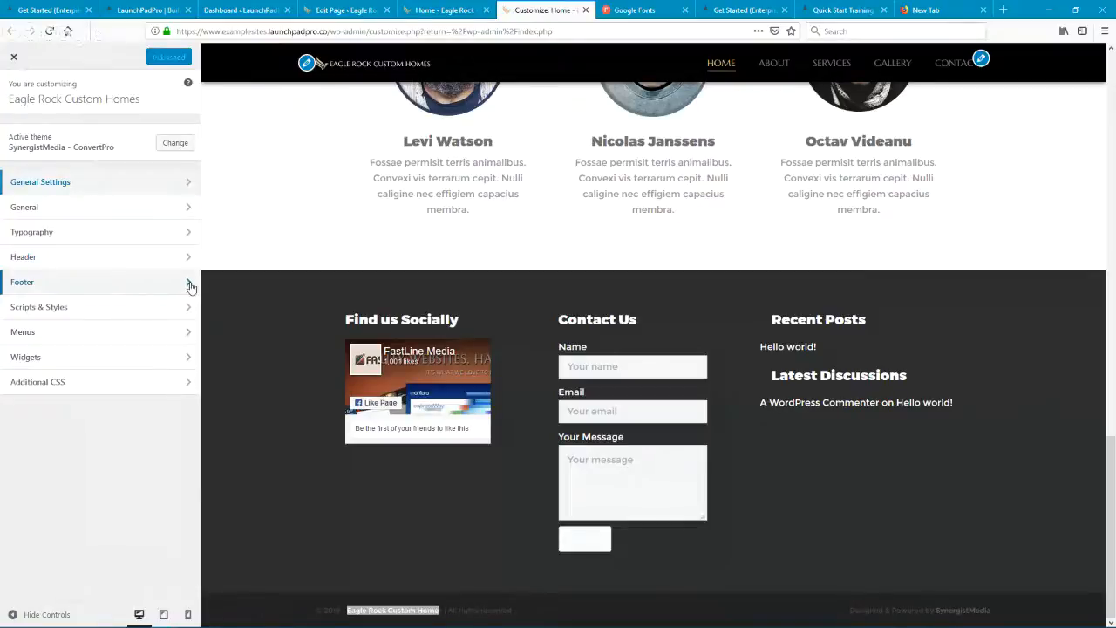
Step: Review the remaining Footer settings once more, and return to the Customizer's main sections
left_click(188, 285)
left_click(150, 241)
scroll(117, 418, "down", 2)
scroll(117, 398, "up", 2)
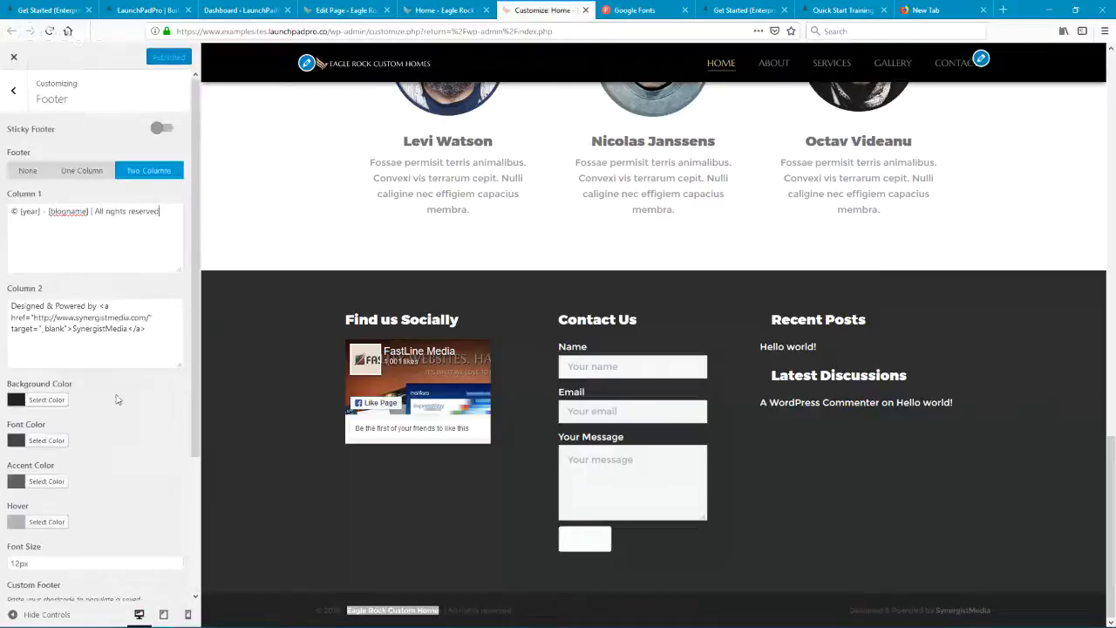
left_click(11, 94)
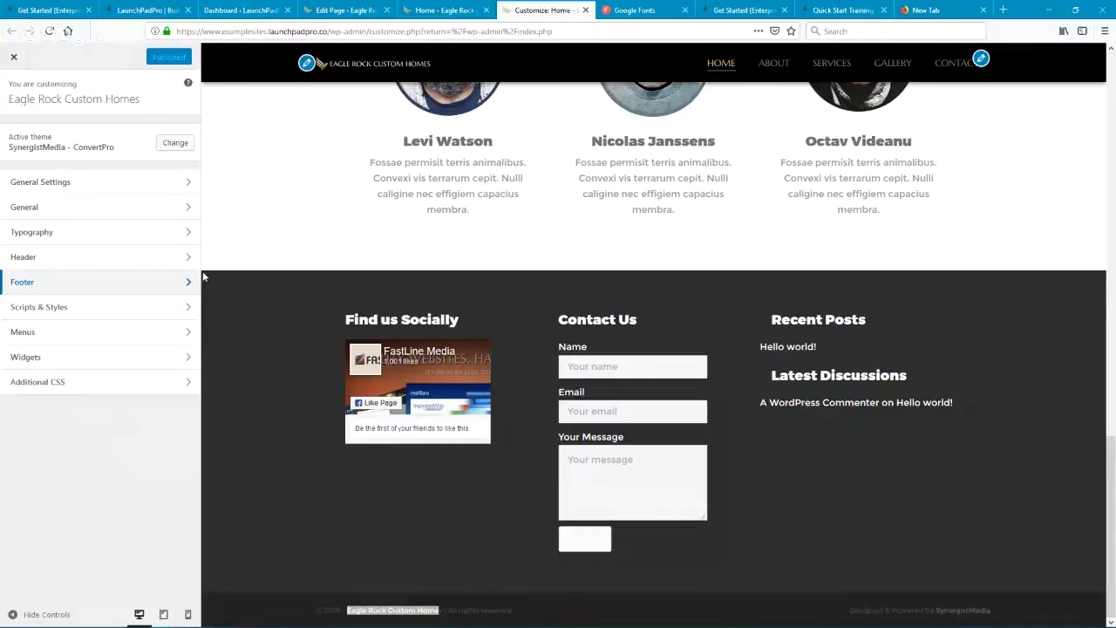
Step: Examine the Head Code and Header Code fields under Scripts & Styles, and return to the Scripts & Styles overview
left_click(193, 312)
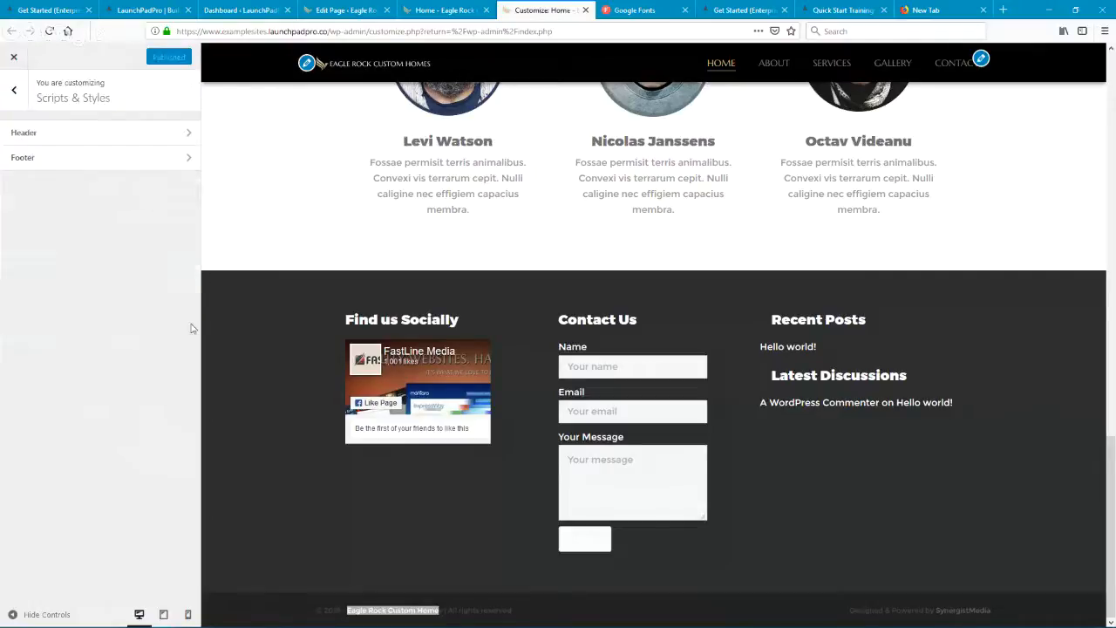
left_click(185, 135)
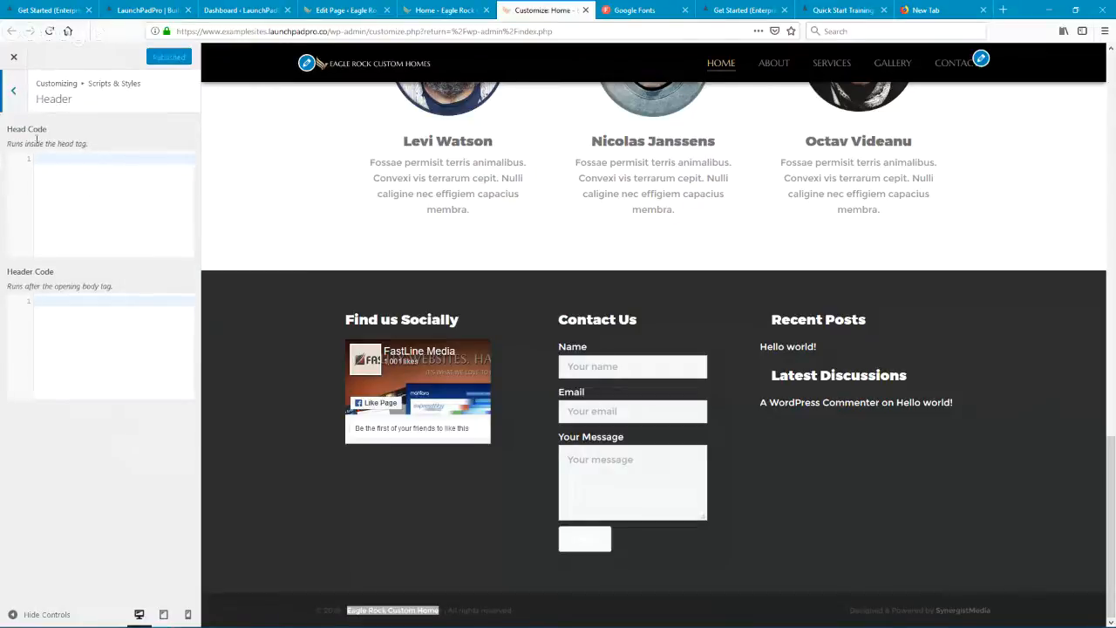
left_click(16, 92)
left_click(17, 94)
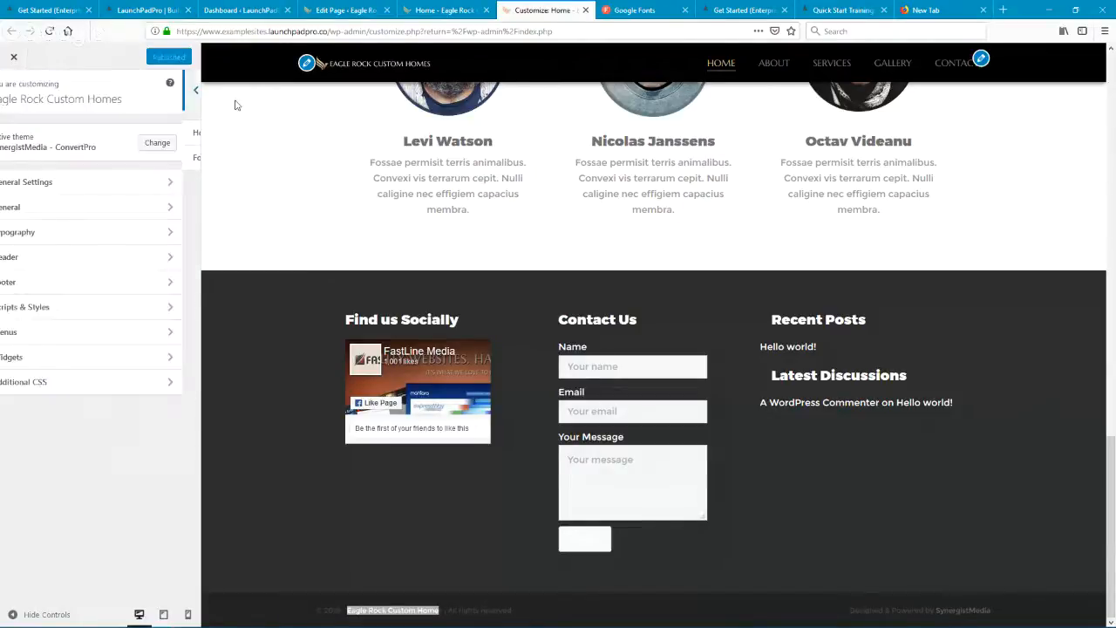
left_click(191, 308)
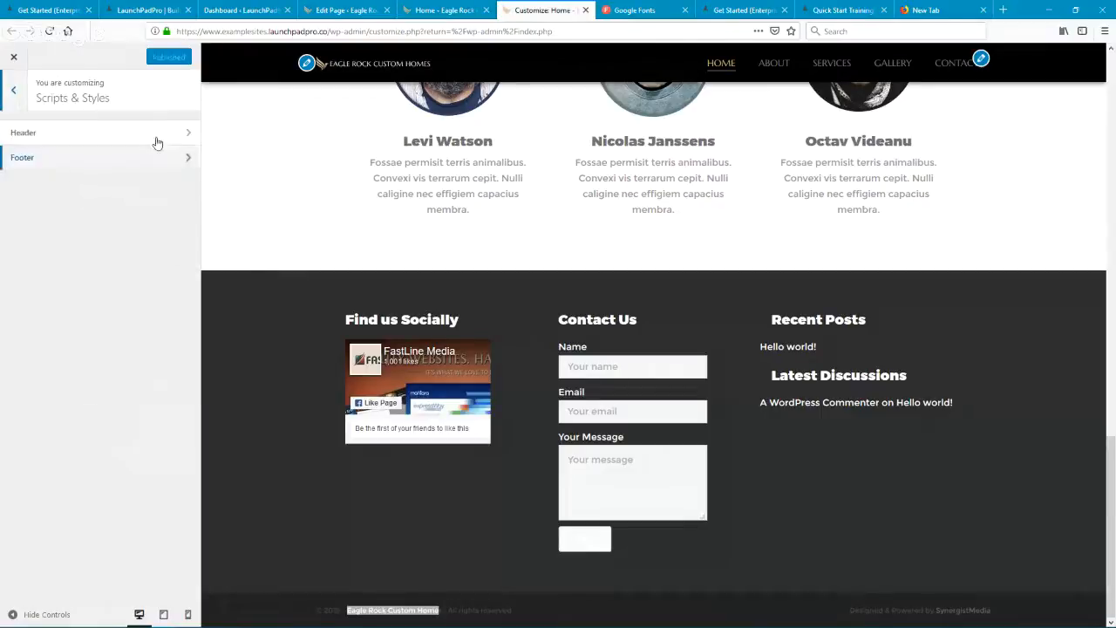
left_click(190, 137)
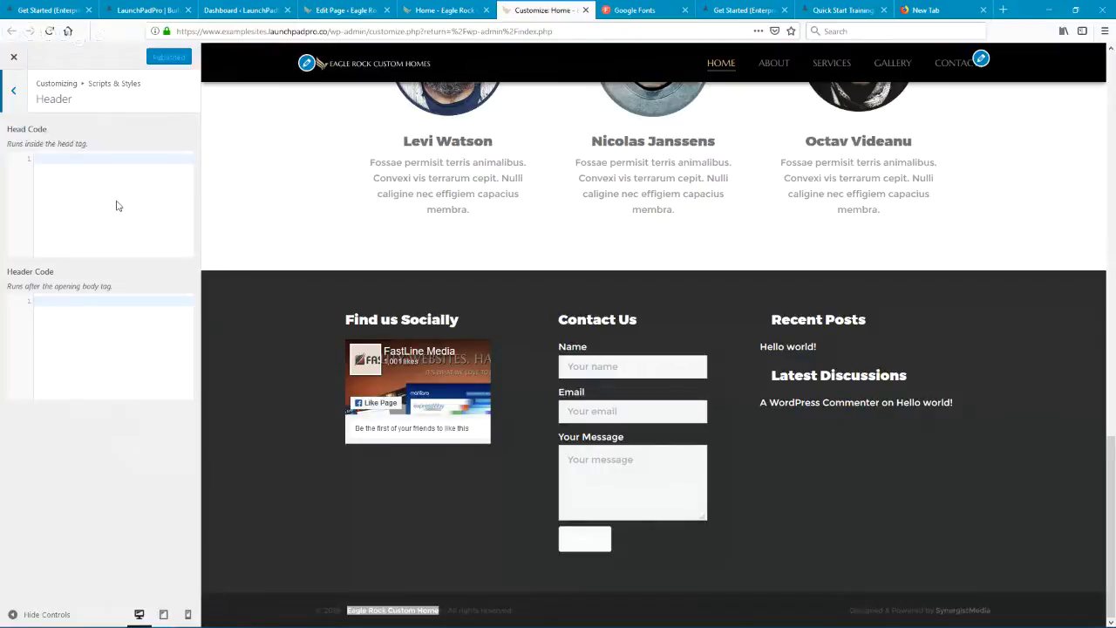
left_click(38, 157)
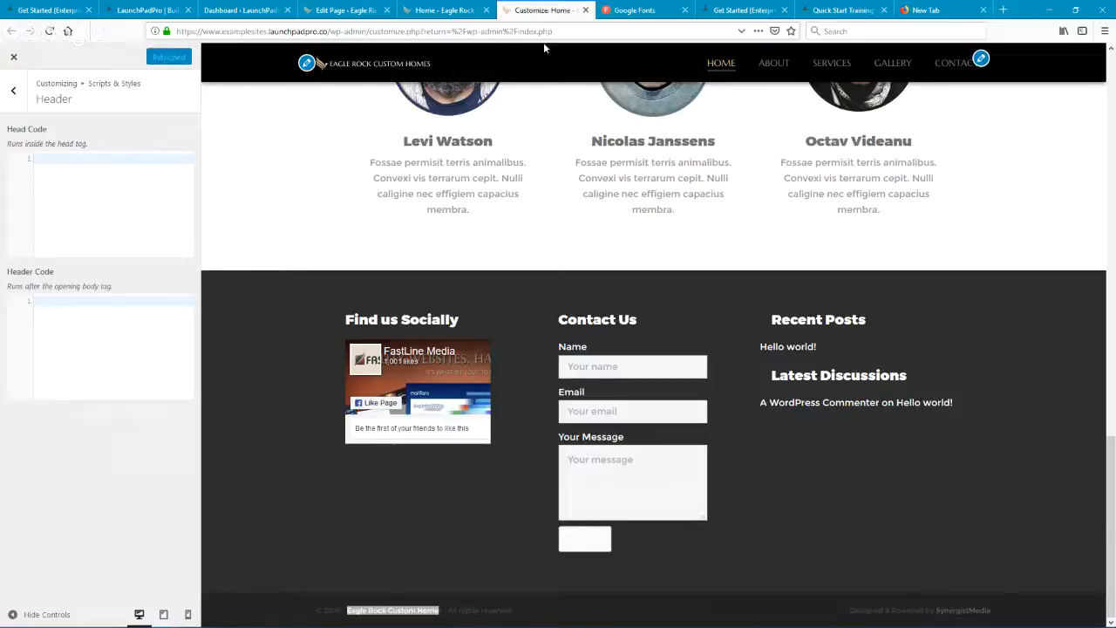
left_click(17, 92)
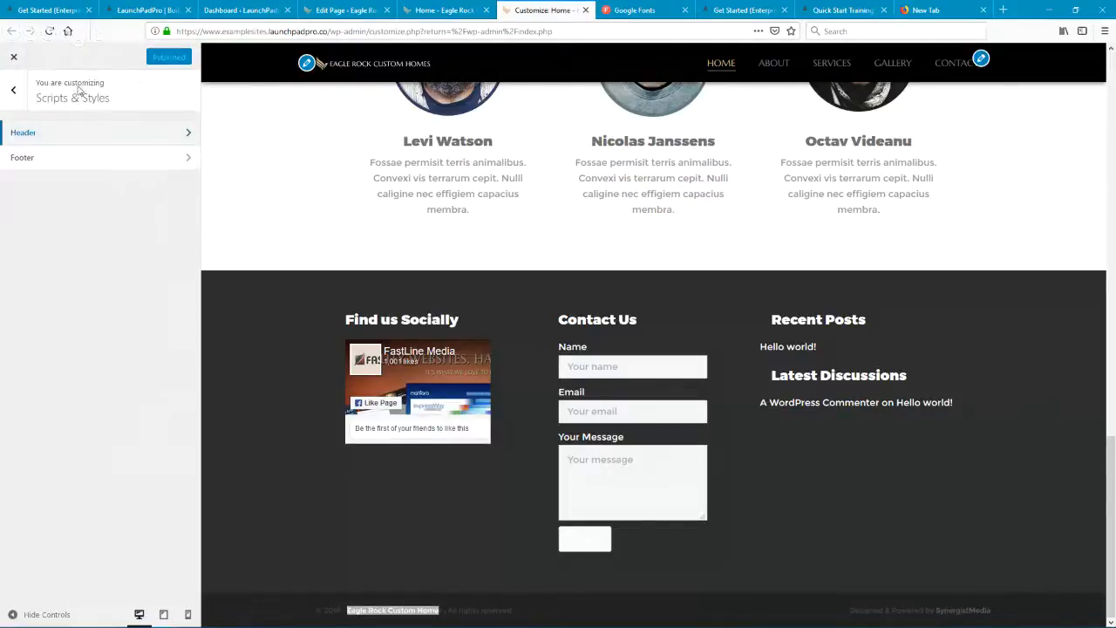